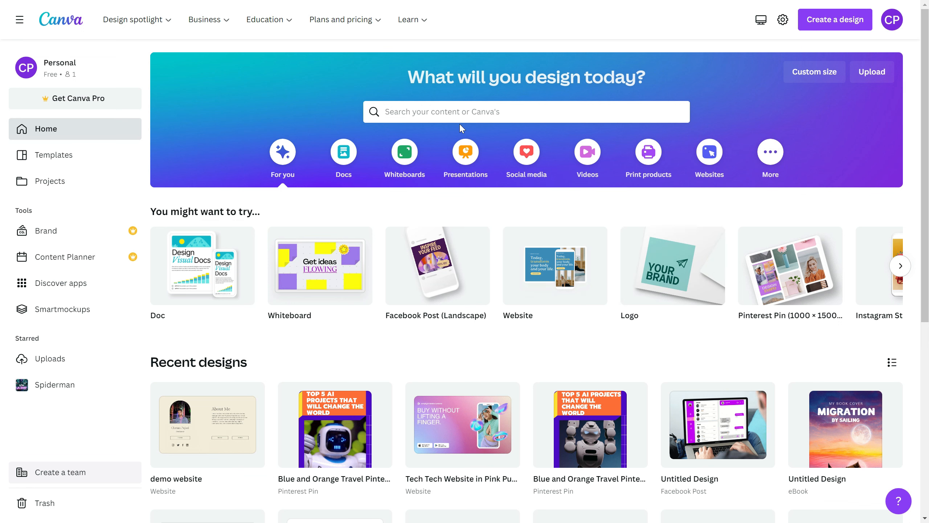
# Step: Search the templates for "website" and open the preview of the Black White Modern Software Engineer Resume Website template
pyautogui.click(481, 110)
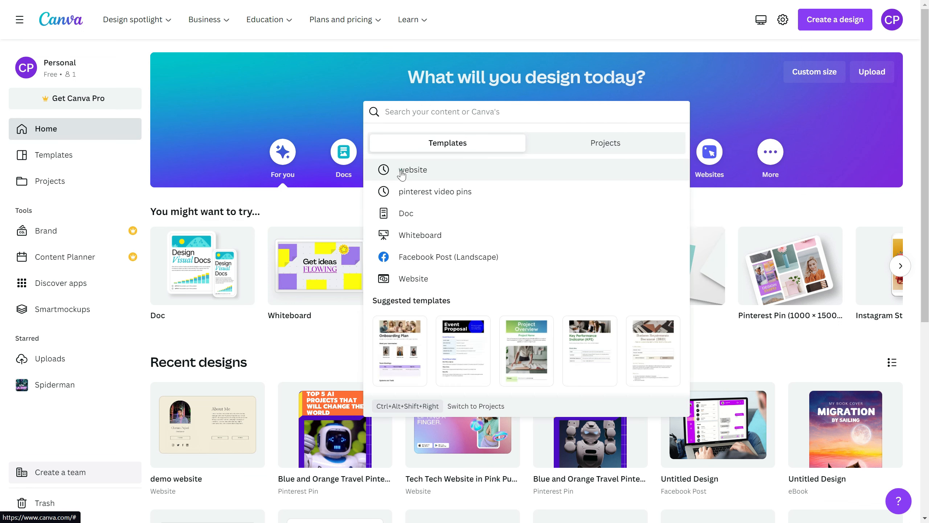
pyautogui.click(402, 172)
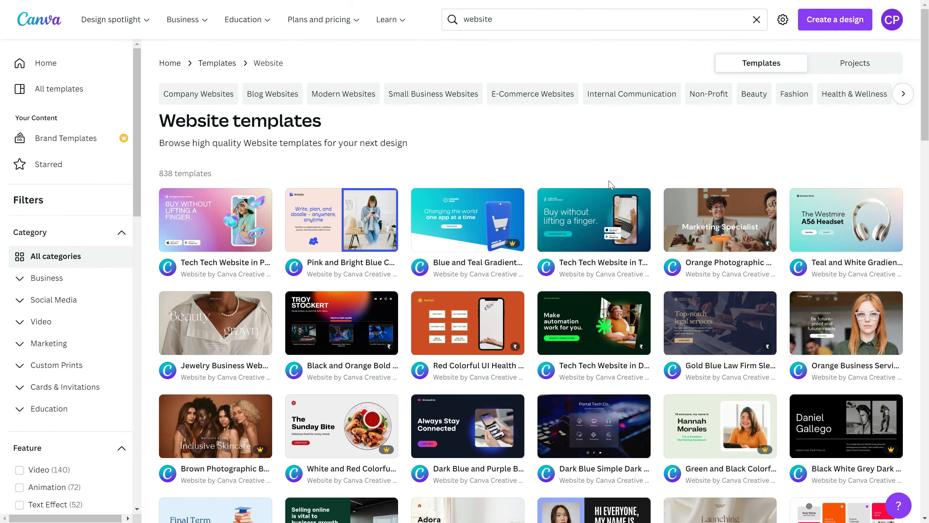
pyautogui.scroll(-10, 585, 183)
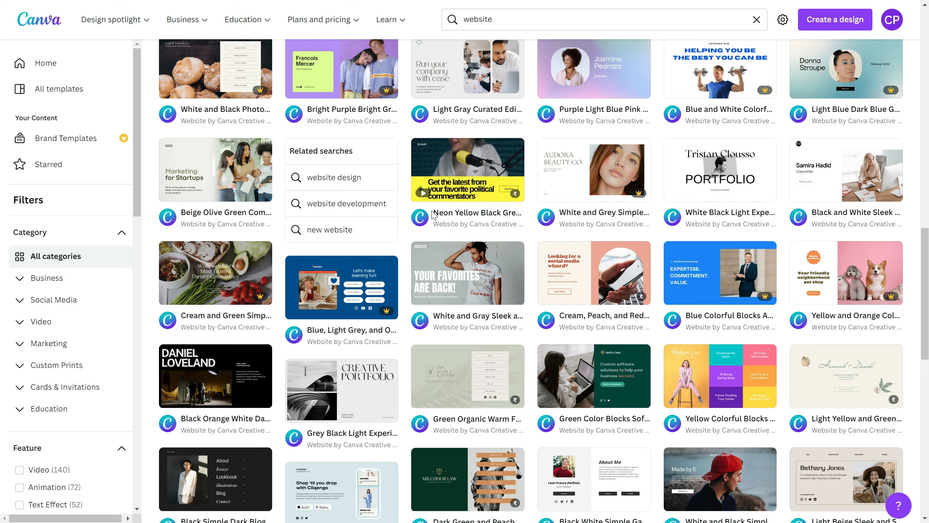
pyautogui.scroll(-5, 428, 219)
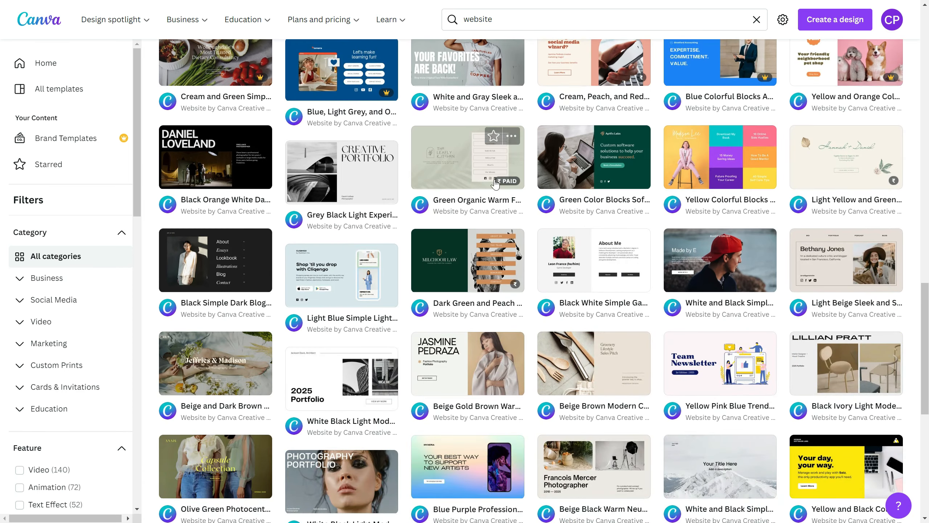
pyautogui.scroll(-5, 681, 230)
pyautogui.scroll(-3, 681, 230)
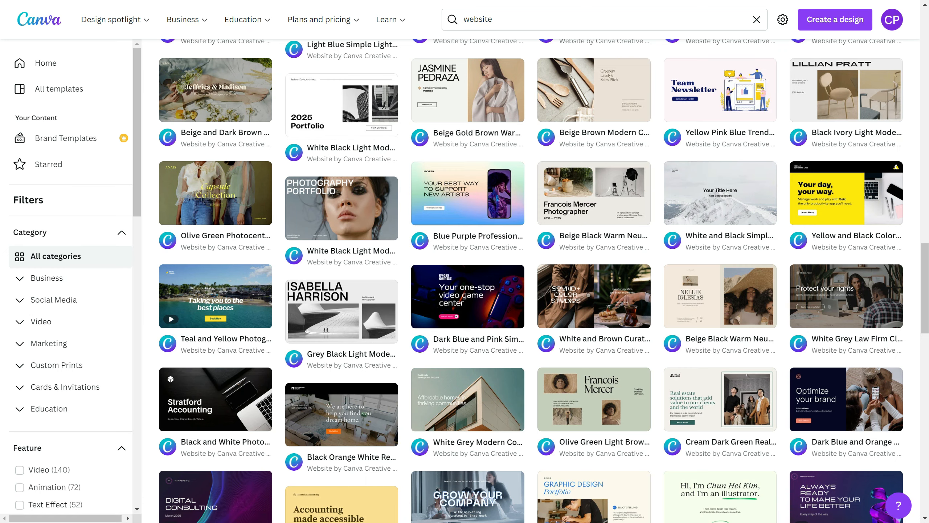
pyautogui.scroll(-10, 438, 229)
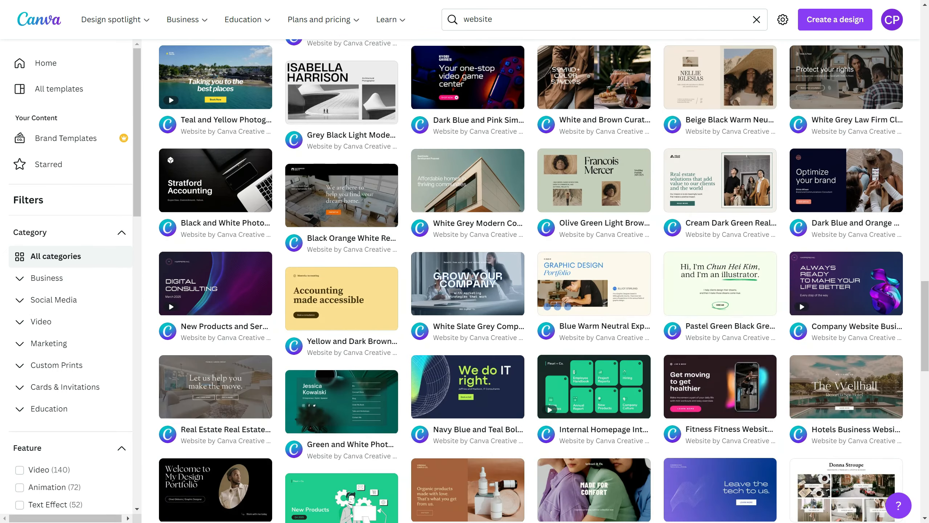
pyautogui.scroll(-5, 437, 229)
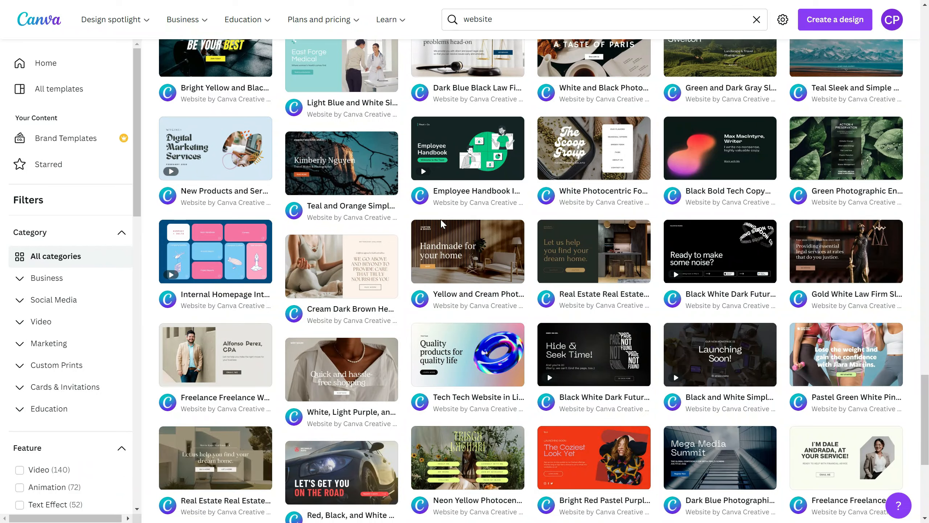
pyautogui.scroll(-15, 515, 231)
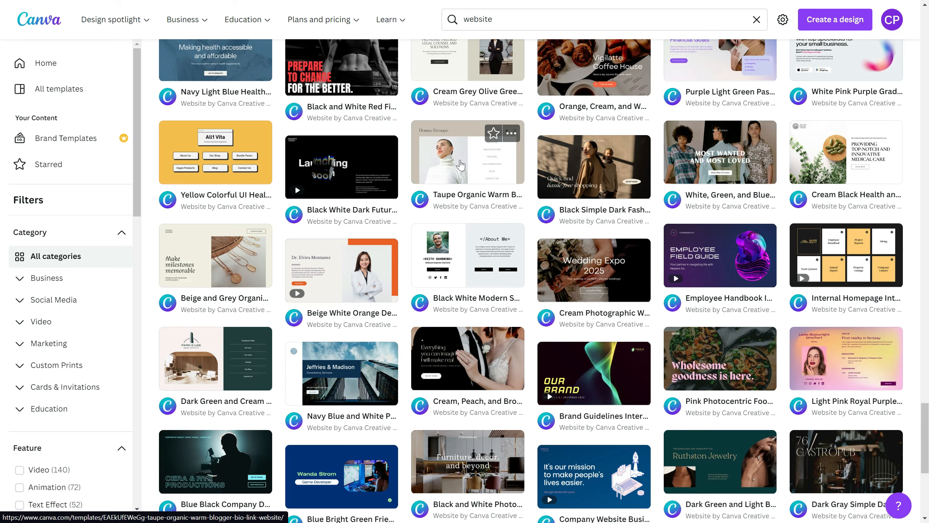
pyautogui.click(469, 285)
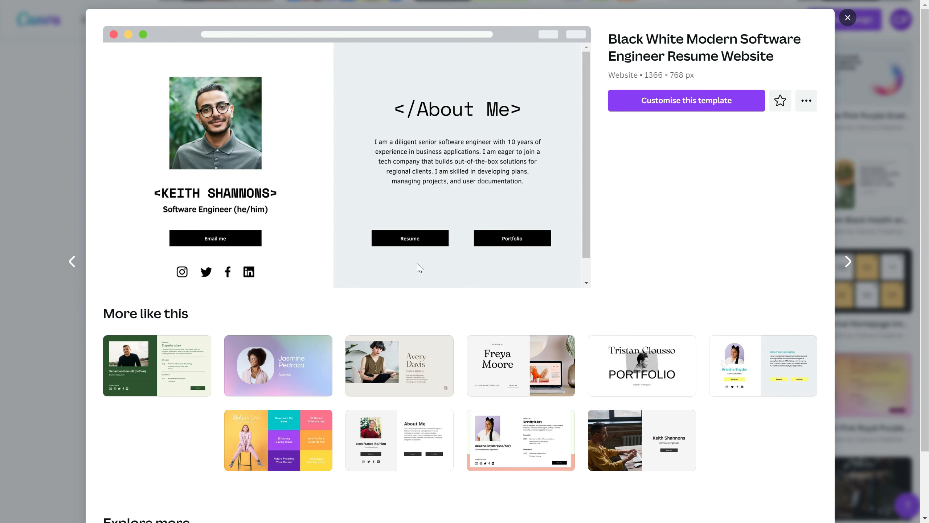
# Step: Examine the software engineer template and the similar White Grey Black Light Classic Minimal Design - Branding Portfolio Website, and leave that second preview
pyautogui.scroll(-1, 434, 245)
pyautogui.scroll(1, 347, 222)
pyautogui.click(500, 377)
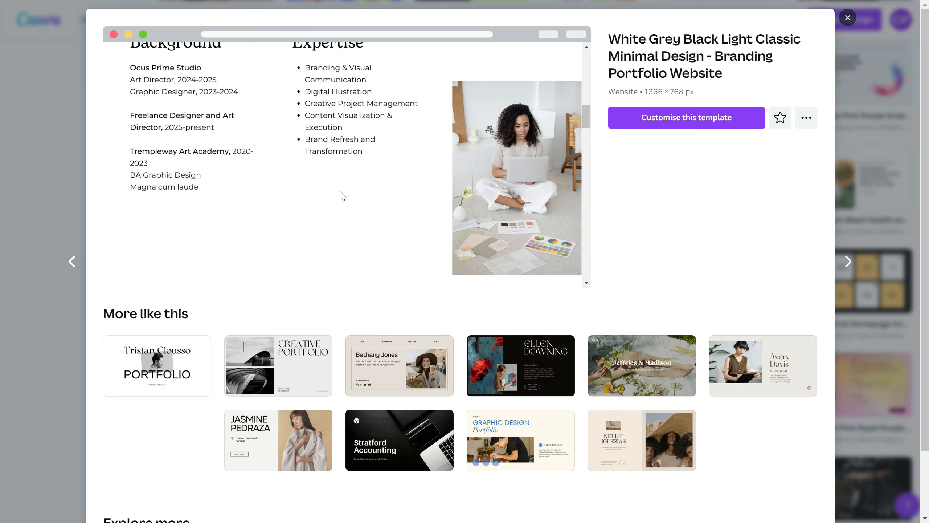
pyautogui.click(73, 262)
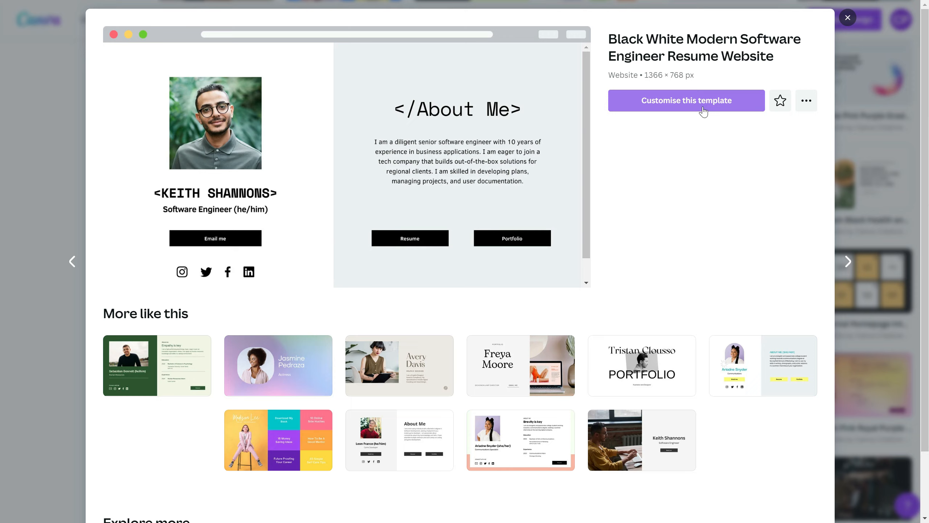
# Step: Start customising the Black White Modern Software Engineer Resume Website template and replace its profile photo with the uploaded portrait, opened for cropping
pyautogui.click(703, 110)
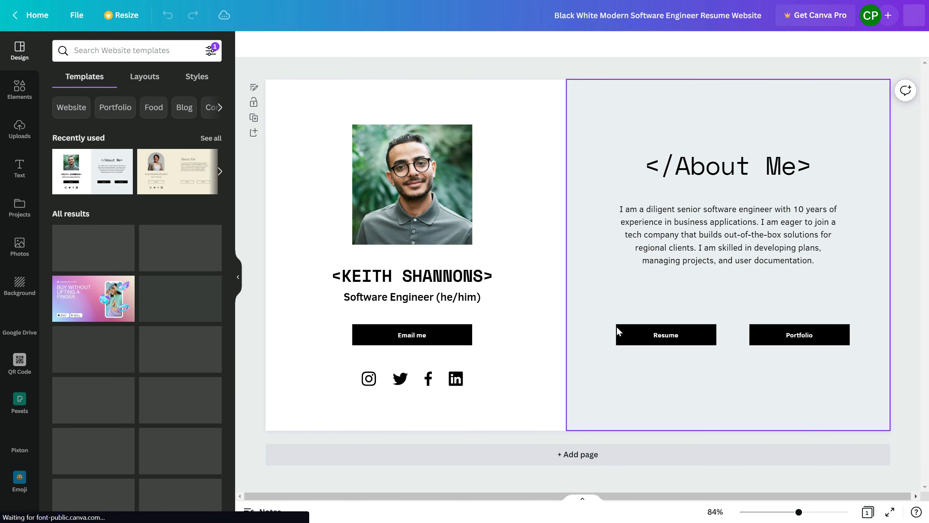
pyautogui.click(23, 125)
pyautogui.scroll(-3, 137, 293)
pyautogui.moveTo(68, 264); pyautogui.dragTo(413, 184)
pyautogui.doubleClick(412, 185)
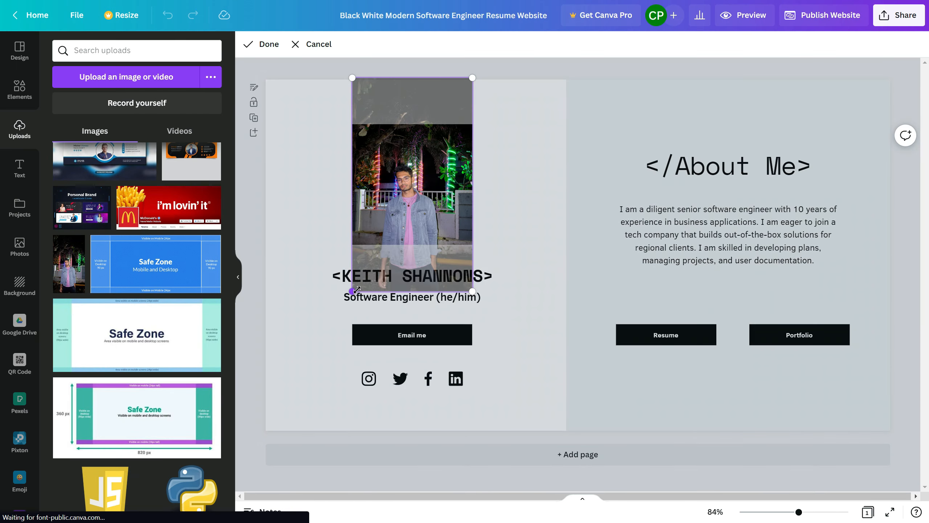
# Step: Replace the name in the heading under the photo with the site owner's full name, keeping the angle brackets
pyautogui.click(413, 276)
pyautogui.write('CHETAN')
pyautogui.hotkey('ctrl', 'z')
pyautogui.press('BackSpace')
pyautogui.press('BackSpace')
pyautogui.press('BackSpace')
pyautogui.press('BackSpace')
pyautogui.press('BackSpace')
pyautogui.press('BackSpace')
pyautogui.press('BackSpace')
pyautogui.press('BackSpace')
# Step: Shorten the job title under the name to "Software Engineer" by removing the pronouns, and collapse the uploads area
pyautogui.press('BackSpace')
pyautogui.press('BackSpace')
pyautogui.press('BackSpace')
pyautogui.press('BackSpace')
pyautogui.press('BackSpace')
pyautogui.press('BackSpace')
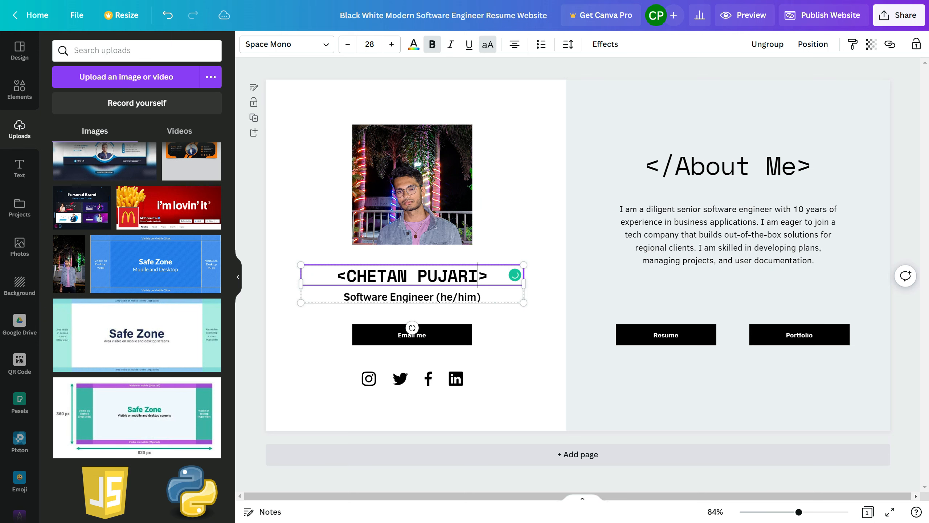
pyautogui.click(481, 297)
pyautogui.click(481, 297)
pyautogui.press('BackSpace')
pyautogui.press('BackSpace')
pyautogui.press('BackSpace')
pyautogui.press('BackSpace')
pyautogui.press('BackSpace')
pyautogui.press('BackSpace')
pyautogui.press('BackSpace')
pyautogui.press('BackSpace')
pyautogui.click(483, 370)
pyautogui.click(238, 277)
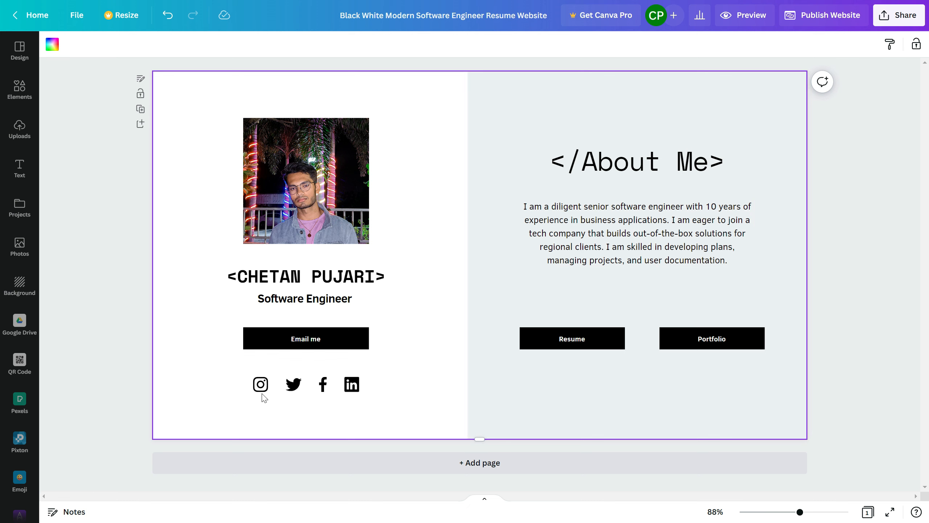
# Step: Link the Instagram icon under the email button to the site owner's Instagram profile URL
pyautogui.click(261, 384)
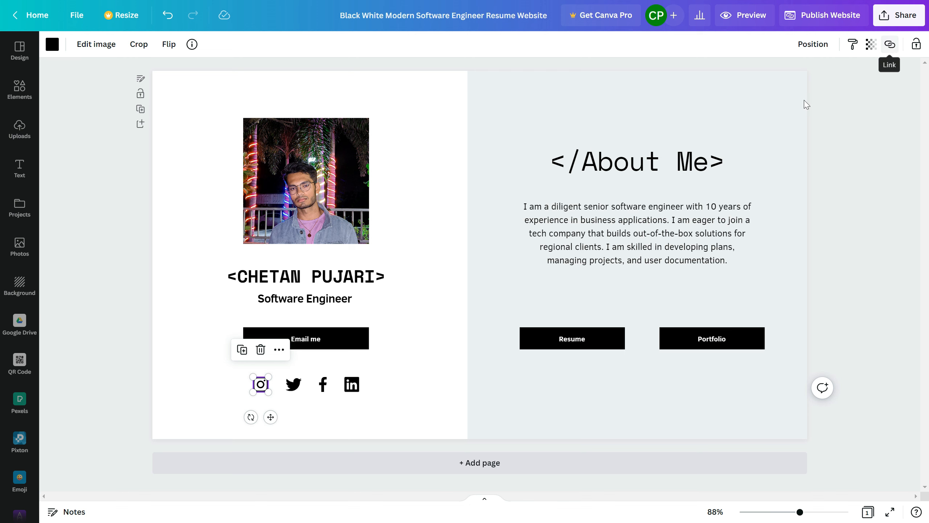
pyautogui.click(279, 350)
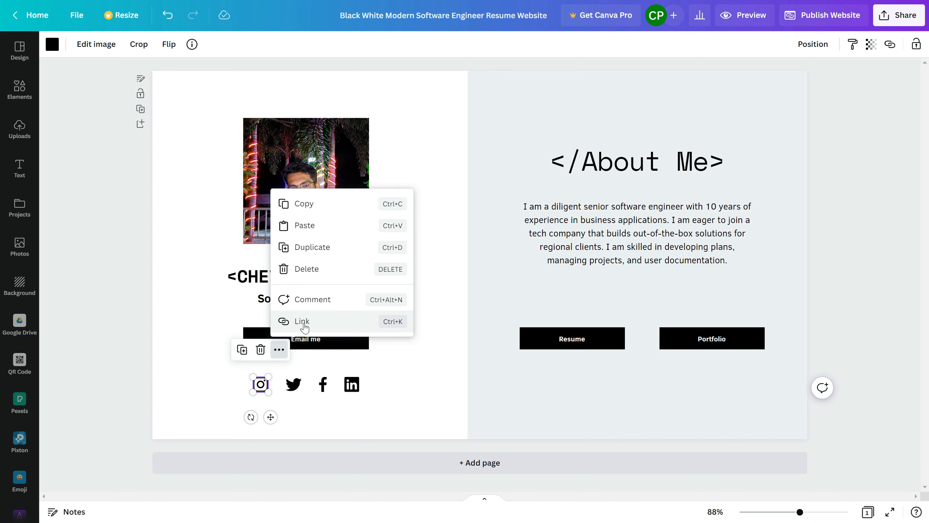
pyautogui.click(303, 322)
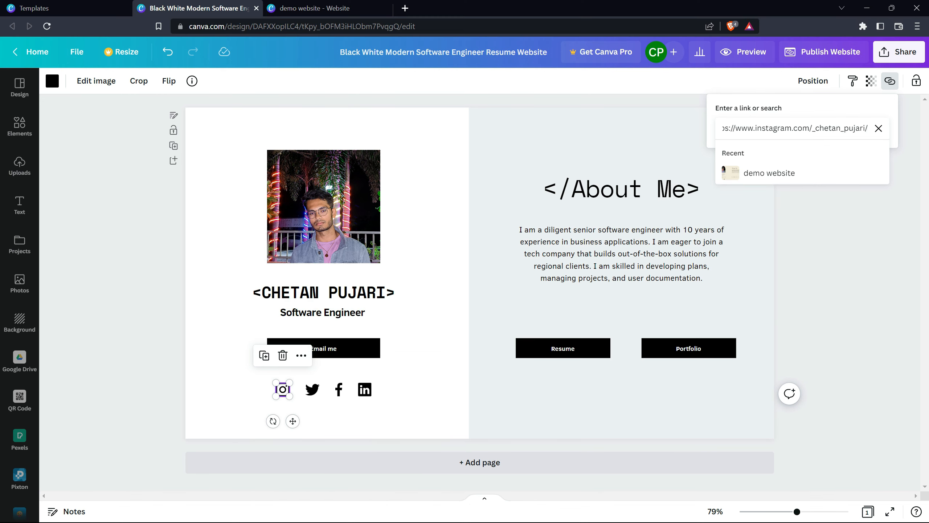
pyautogui.press('Return')
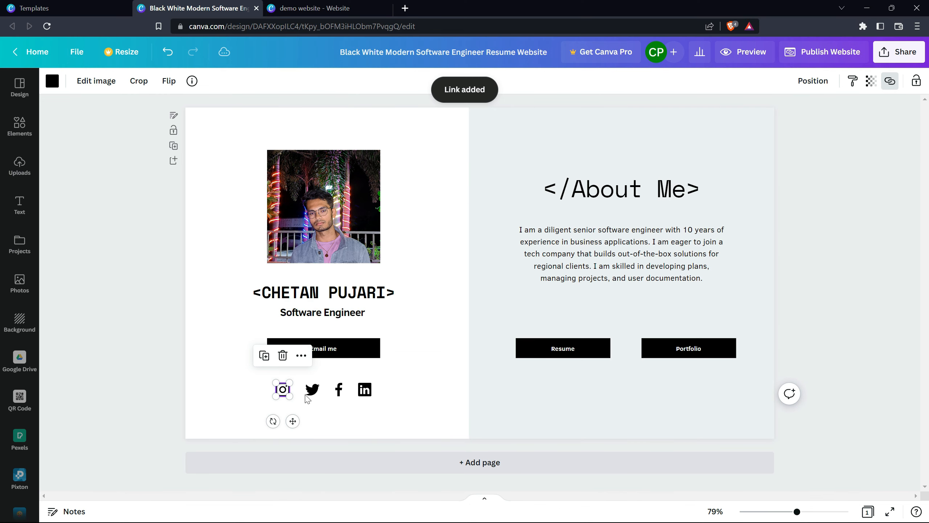
pyautogui.click(311, 391)
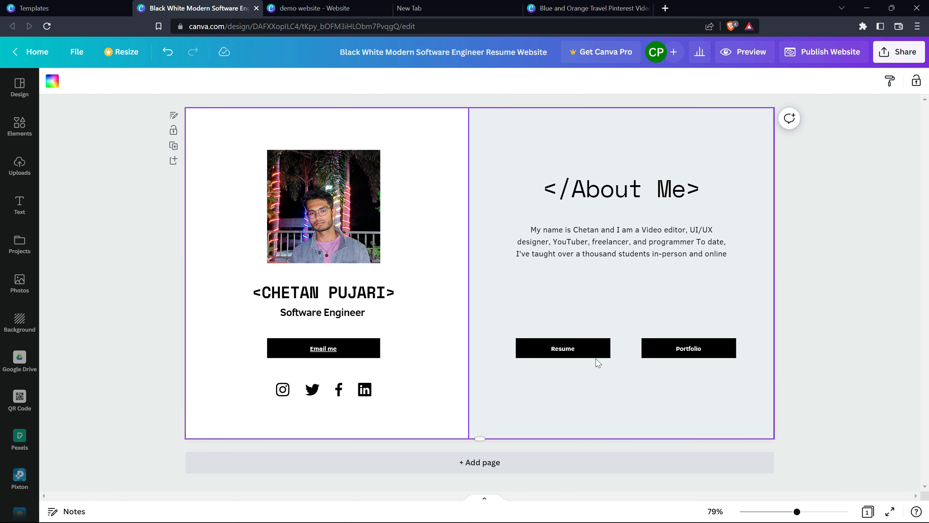
pyautogui.click(577, 352)
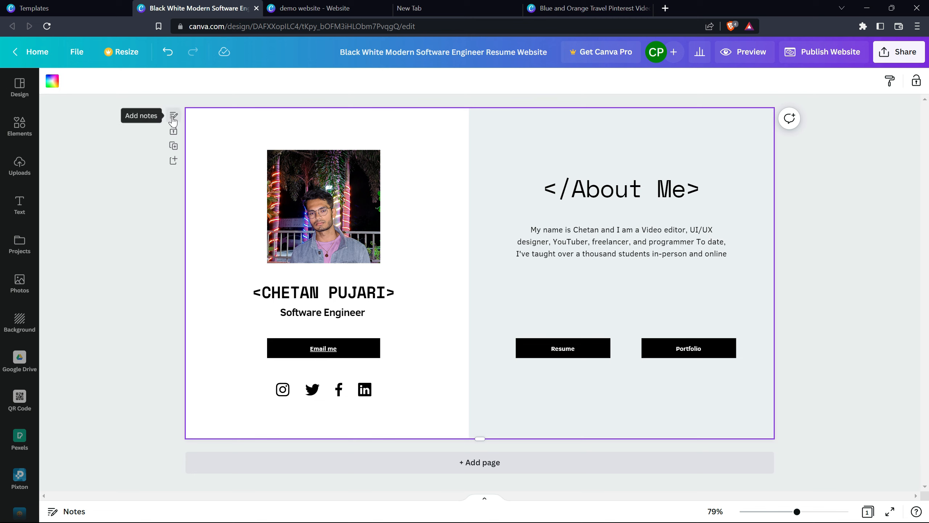
# Step: Rename the design as "Demo website"
pyautogui.click(428, 51)
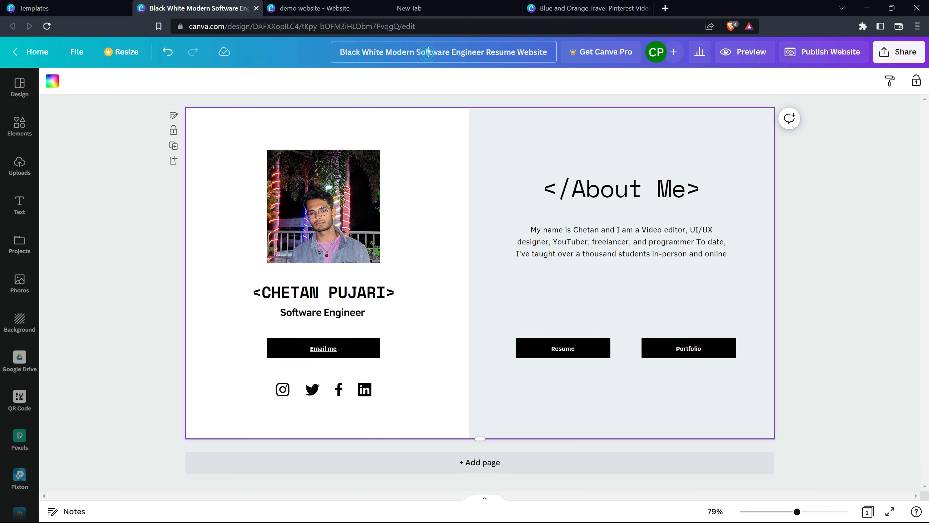
pyautogui.hotkey('ctrl', 'a')
pyautogui.write('Demo website')
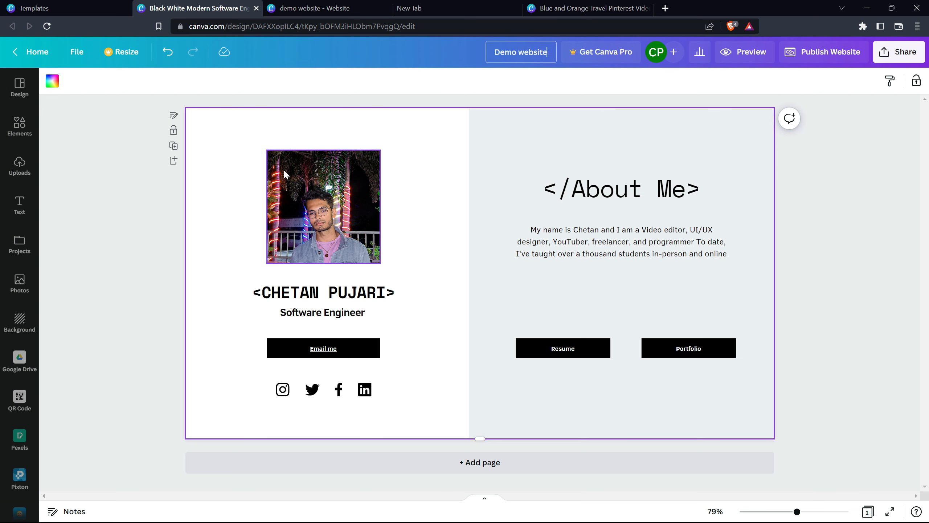
pyautogui.press('Return')
# Step: Give page 1 the title "About Me" and add the page note "This is demo website"
pyautogui.click(173, 115)
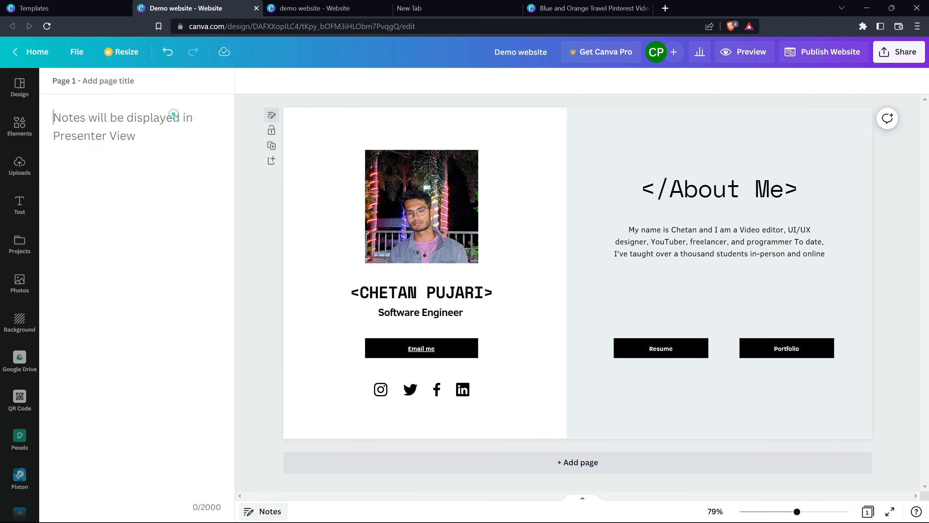
pyautogui.click(108, 81)
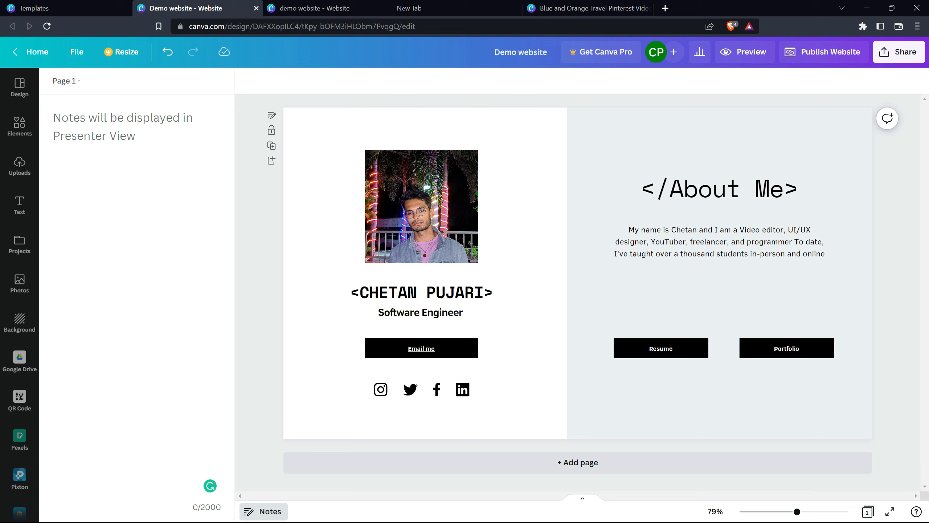
pyautogui.write('Ab')
pyautogui.write('This is')
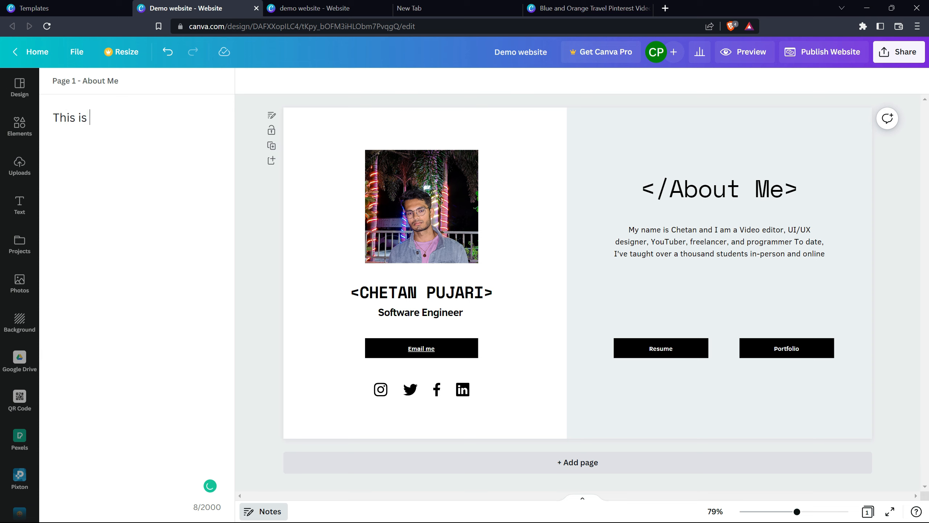
pyautogui.write(' demo website')
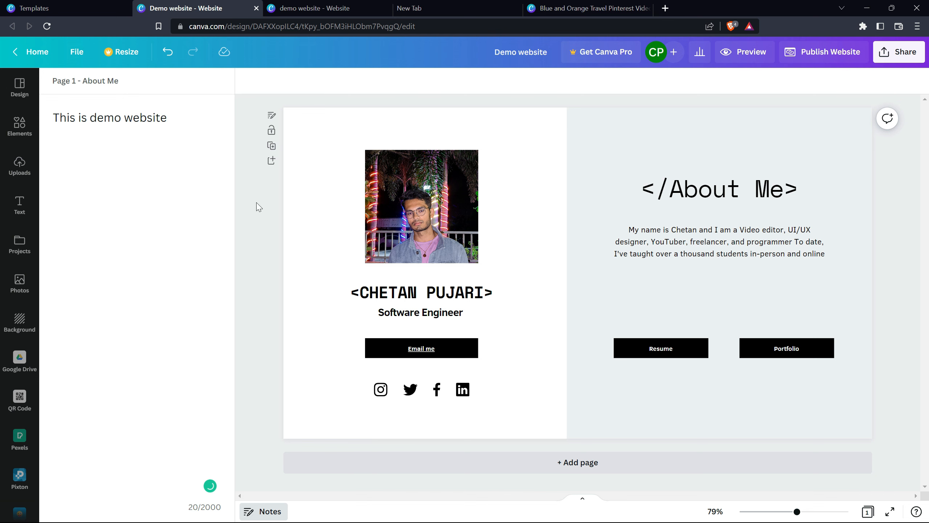
# Step: Start publishing the website to a free domain using the With navigation option, and continue to the review settings
pyautogui.press('F11')
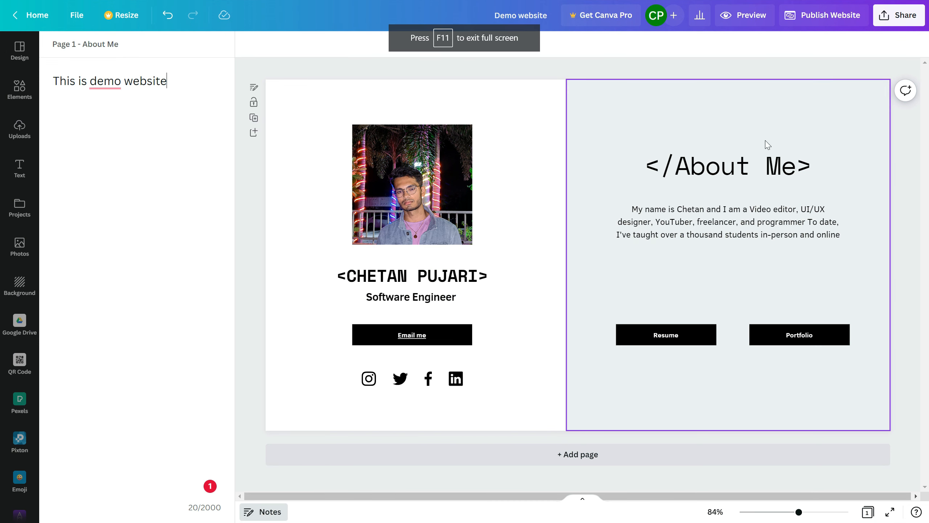
pyautogui.click(831, 16)
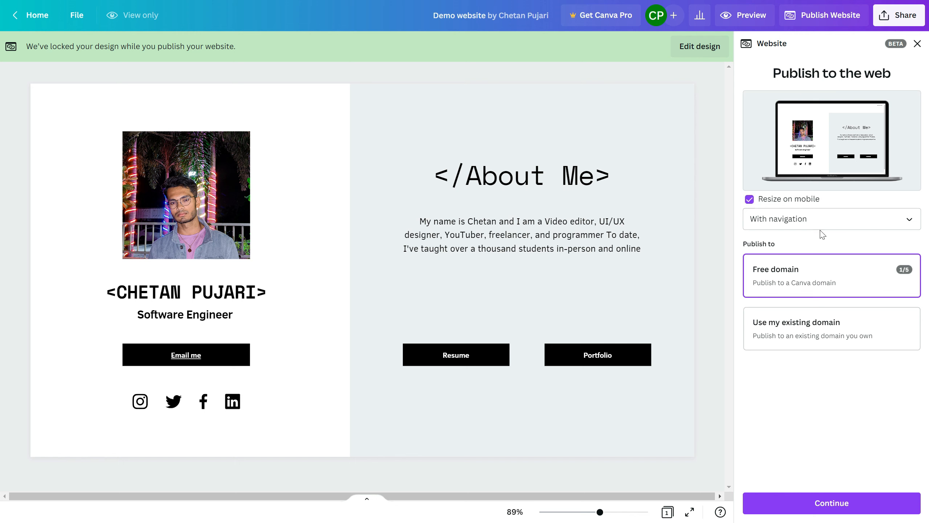
pyautogui.click(830, 217)
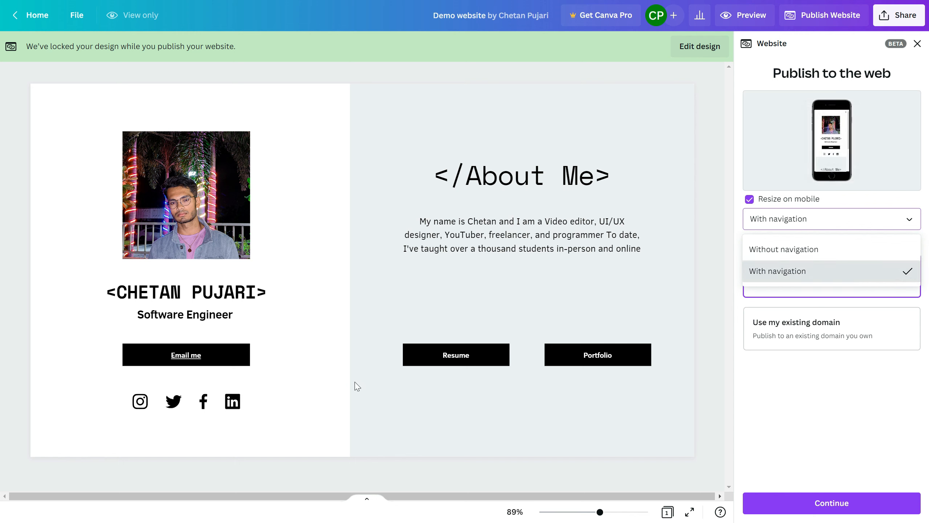
pyautogui.click(797, 287)
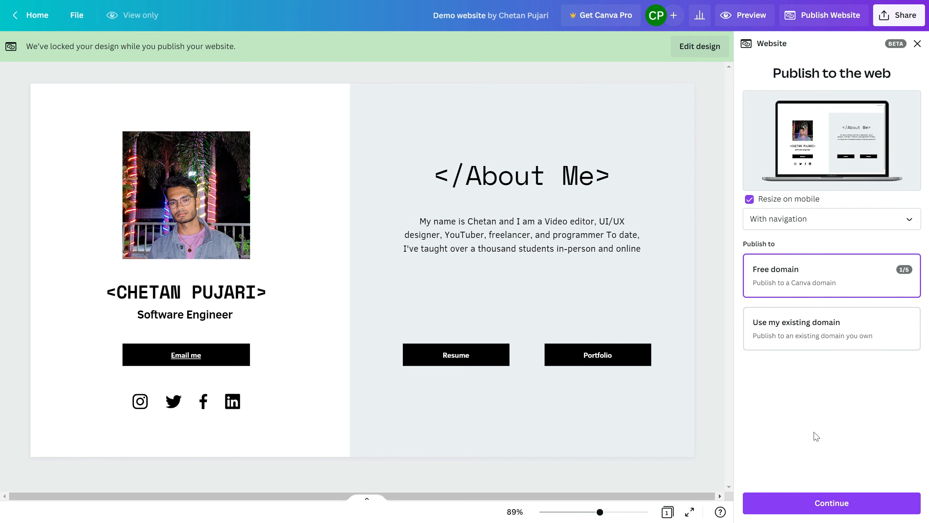
pyautogui.click(825, 503)
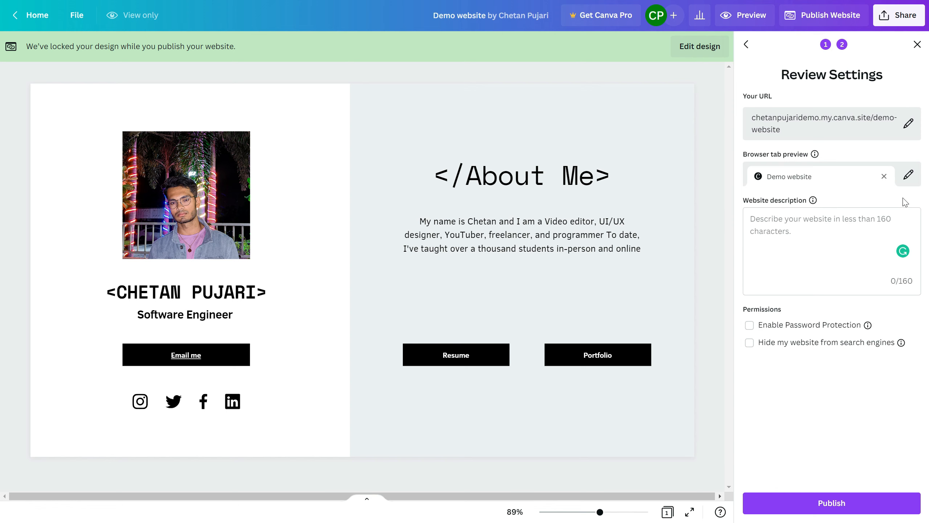
# Step: Upload the Google logo image from Downloads and set it as the website's browser tab icon
pyautogui.click(909, 174)
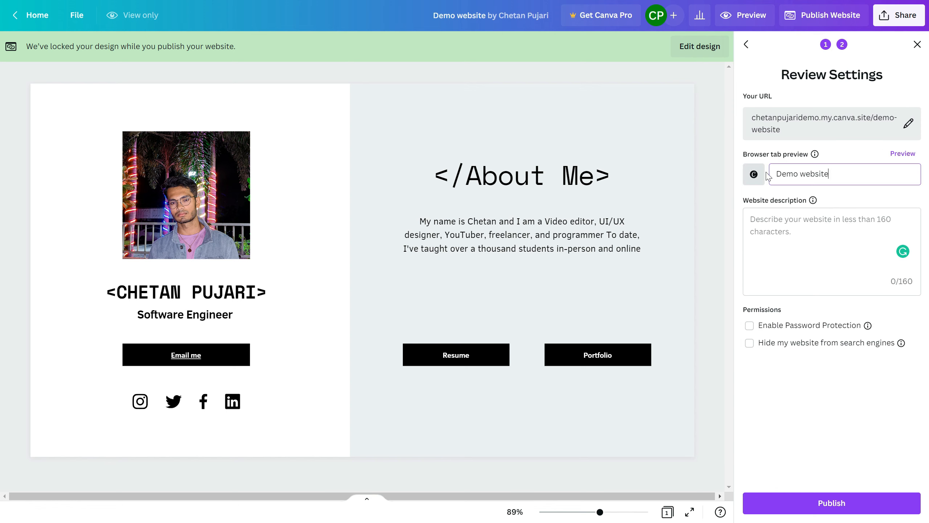
pyautogui.click(755, 174)
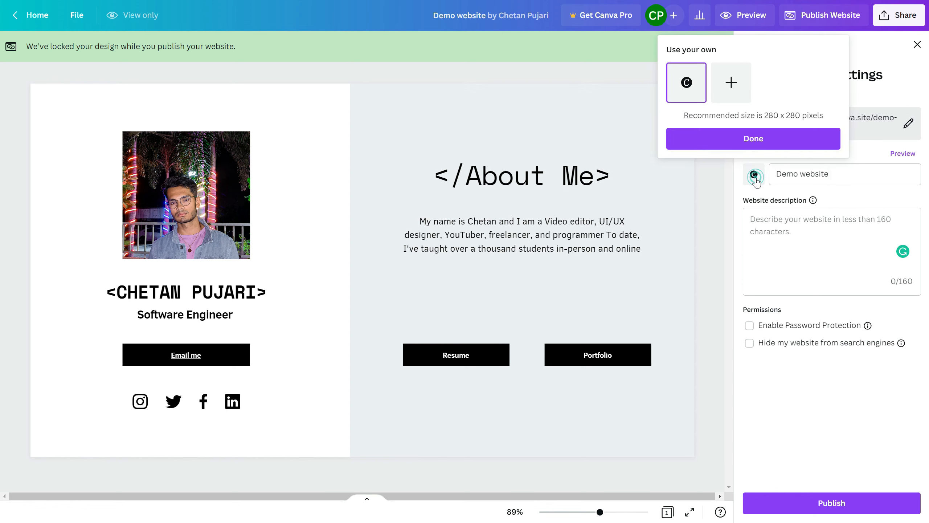
pyautogui.click(737, 94)
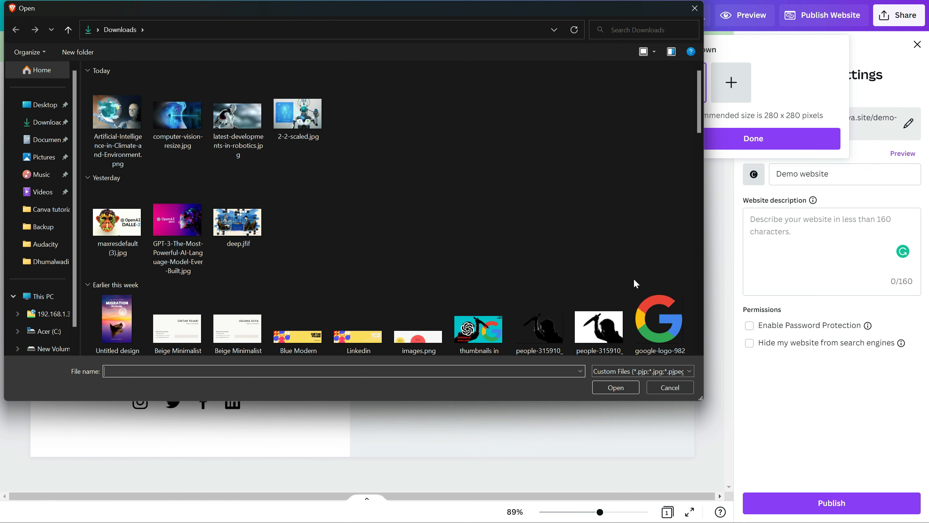
pyautogui.click(662, 332)
pyautogui.click(613, 388)
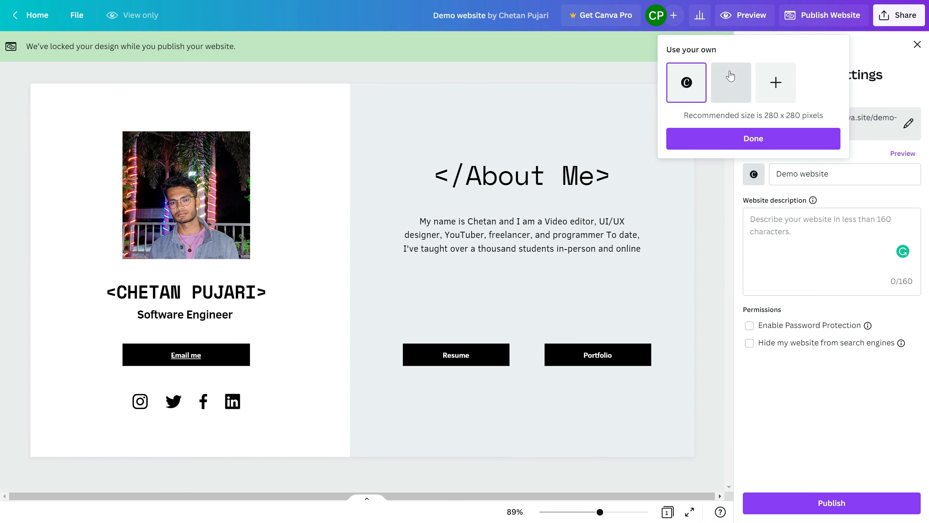
pyautogui.click(716, 87)
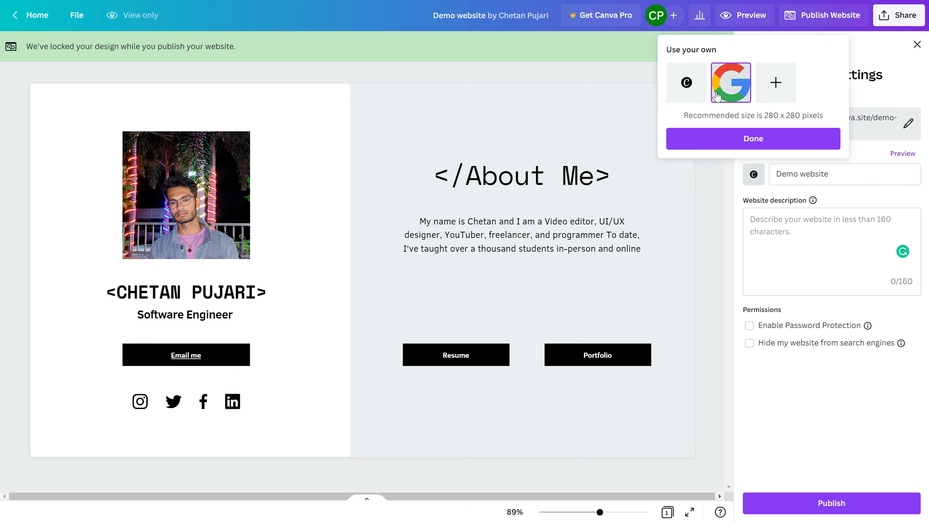
pyautogui.click(742, 146)
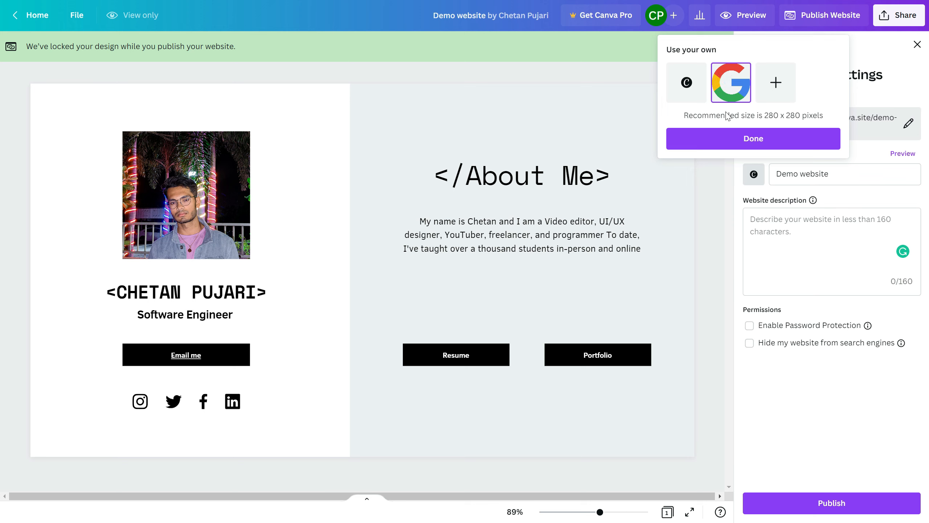
pyautogui.click(747, 148)
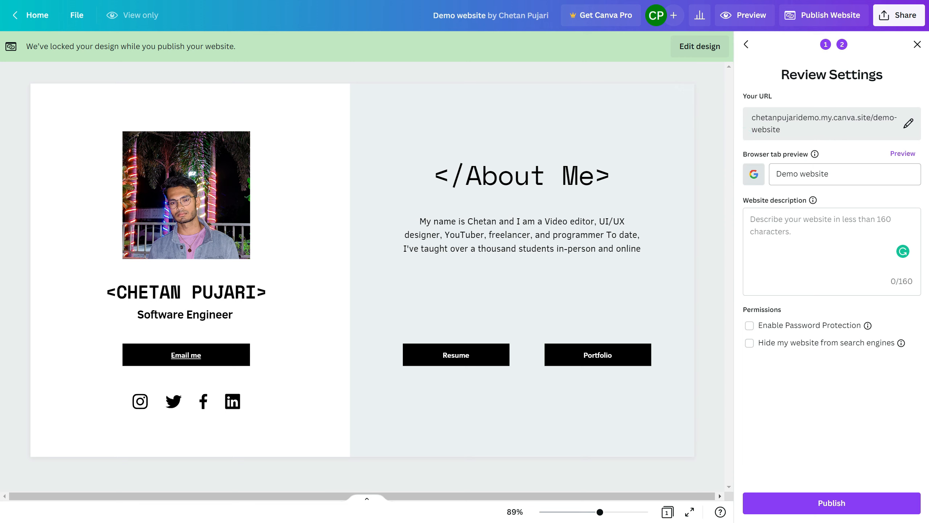
# Step: Replace the browser tab title with the site owner's full name followed by "Bio"
pyautogui.tripleClick(881, 183)
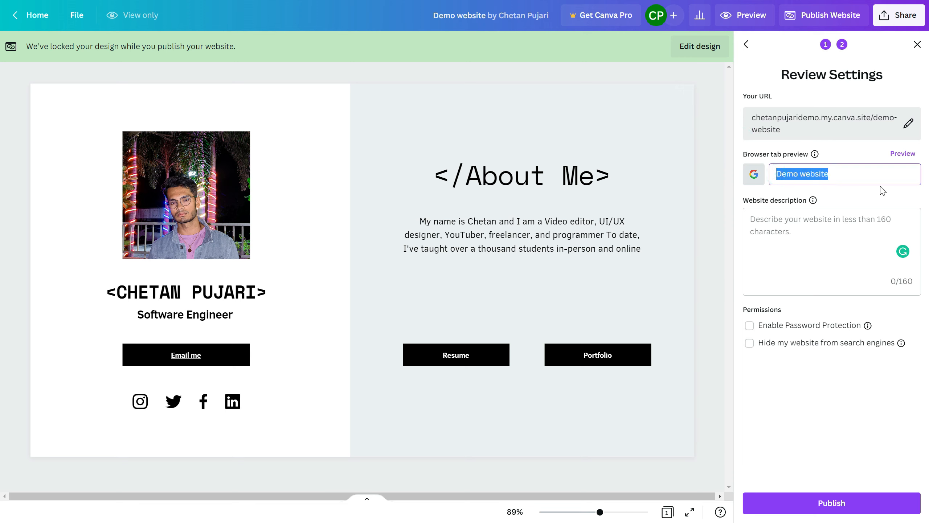
pyautogui.press('BackSpace')
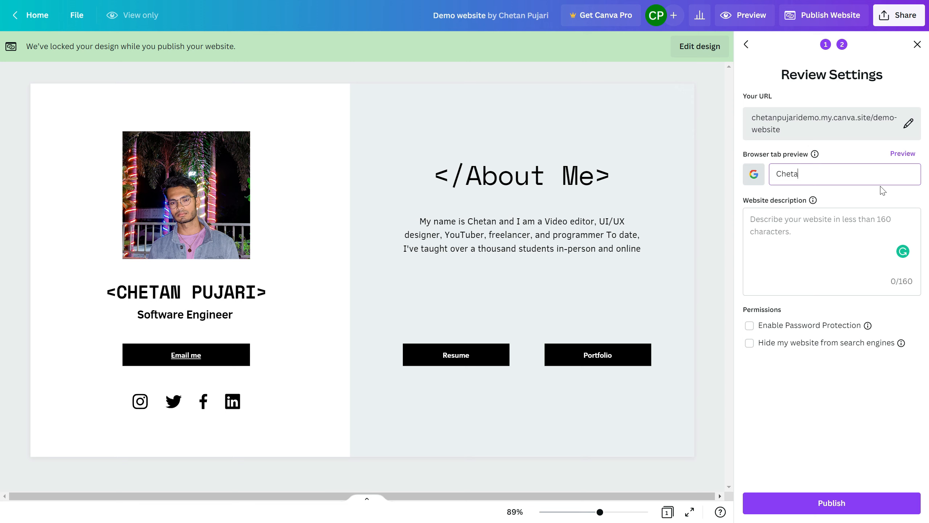
pyautogui.press('Tab')
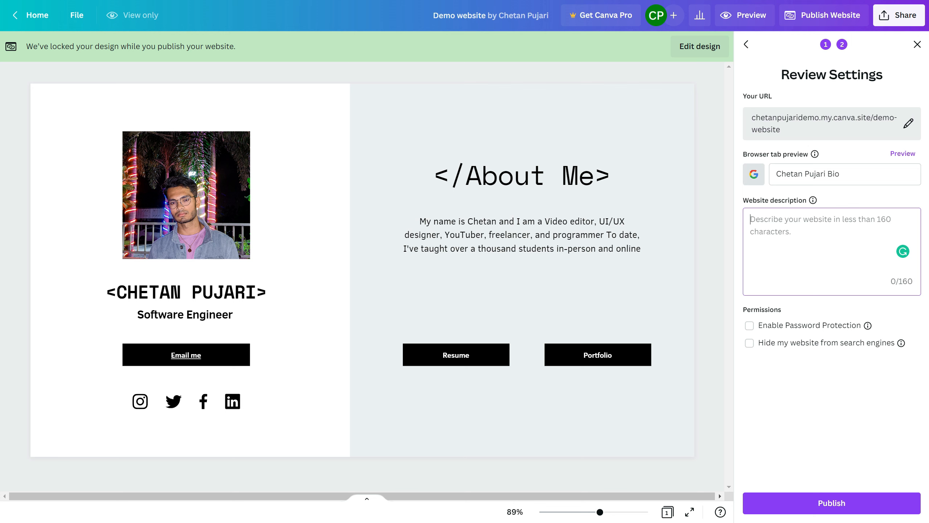
# Step: Copy the About Me paragraph into the website description and trim its cut-off ending
pyautogui.doubleClick(521, 247)
pyautogui.click(452, 225)
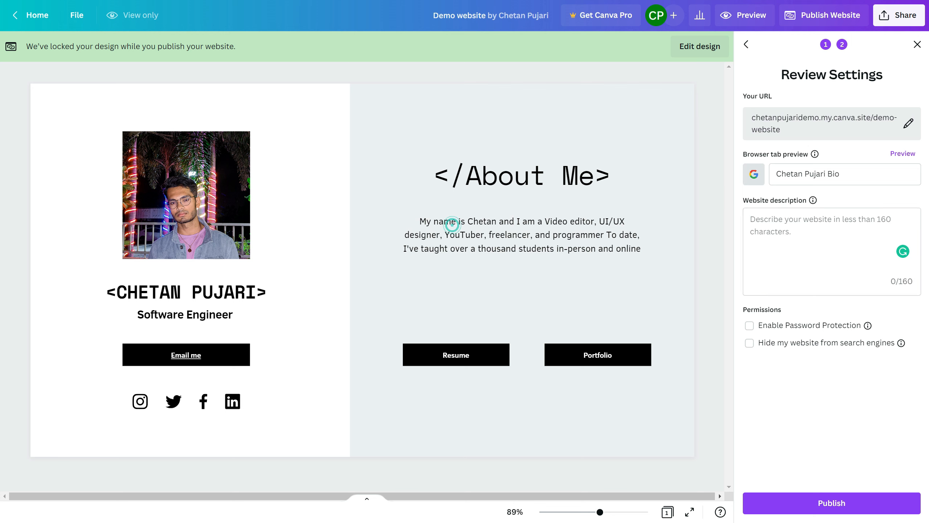
pyautogui.moveTo(420, 220); pyautogui.dragTo(639, 250)
pyautogui.hotkey('ctrl', 'c')
pyautogui.click(811, 241)
pyautogui.hotkey('ctrl', 'v')
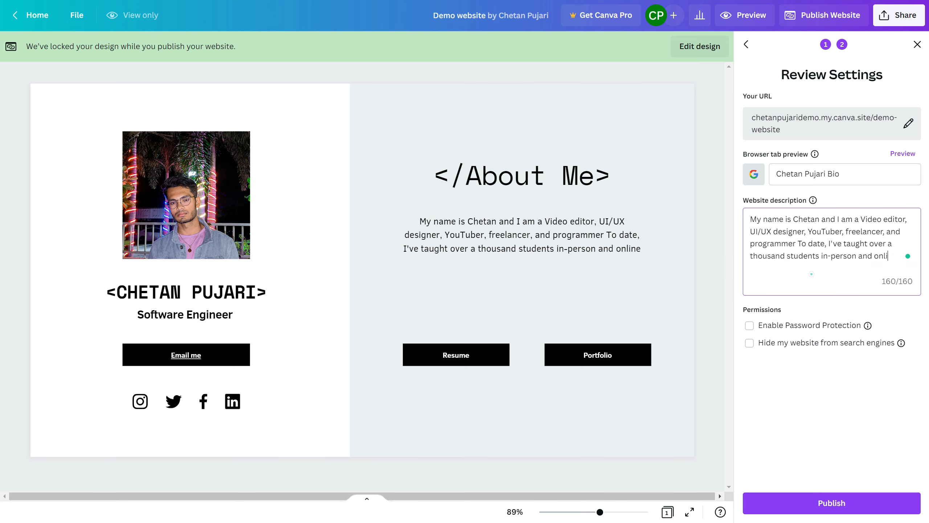
pyautogui.press('BackSpace')
pyautogui.press('BackSpace')
pyautogui.press('BackSpace')
pyautogui.press('BackSpace')
pyautogui.press('BackSpace')
pyautogui.press('BackSpace')
pyautogui.press('BackSpace')
pyautogui.press('BackSpace')
pyautogui.press('BackSpace')
pyautogui.click(838, 255)
pyautogui.click(843, 277)
# Step: Go over the permission options and publish the website to the free domain
pyautogui.click(777, 327)
pyautogui.click(778, 344)
pyautogui.click(837, 498)
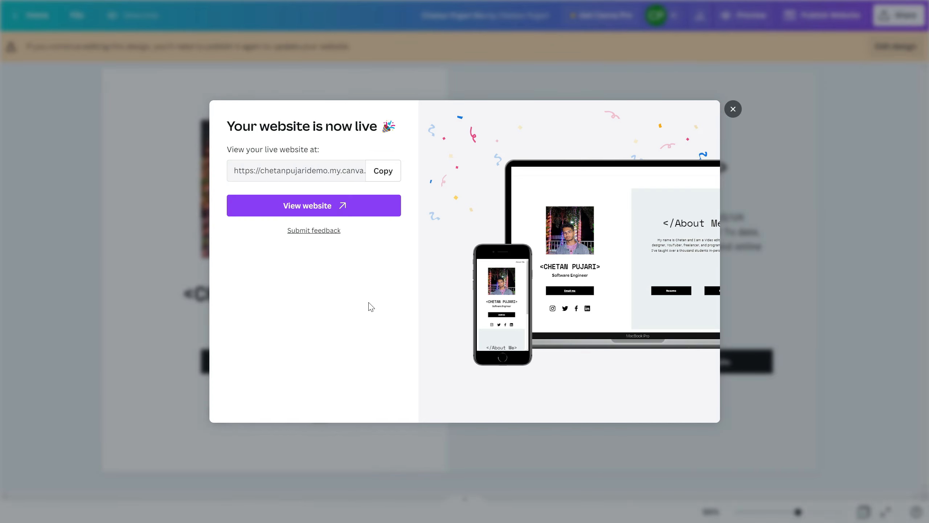
# Step: Open the live website and look through the page down to its footer
pyautogui.click(342, 205)
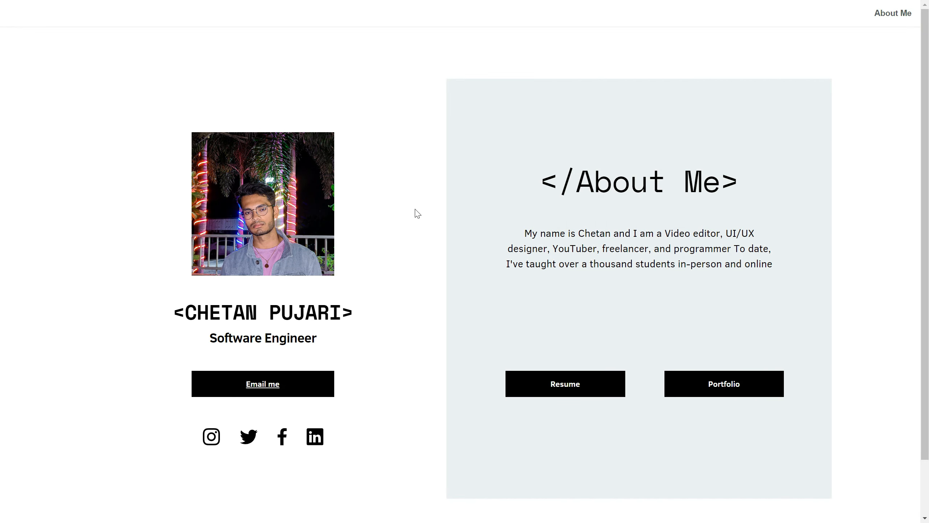
pyautogui.scroll(-2, 418, 214)
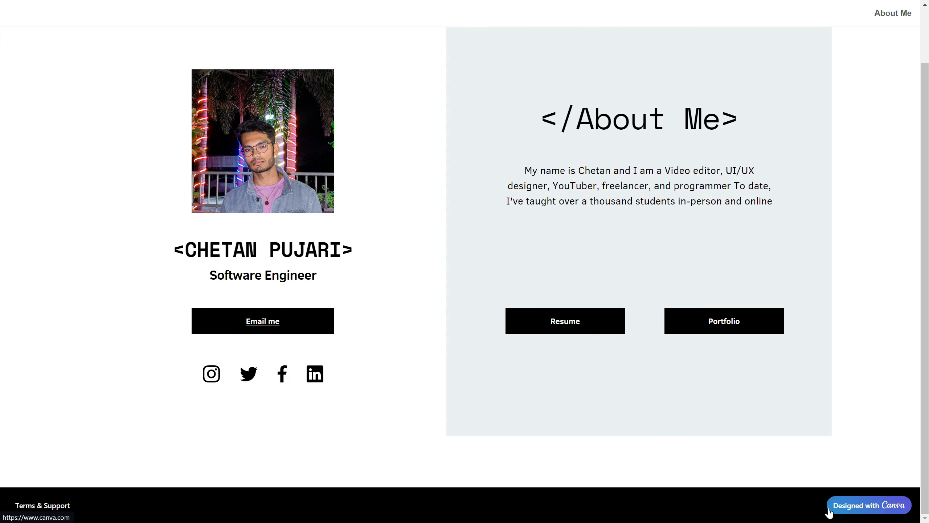
pyautogui.press('F11')
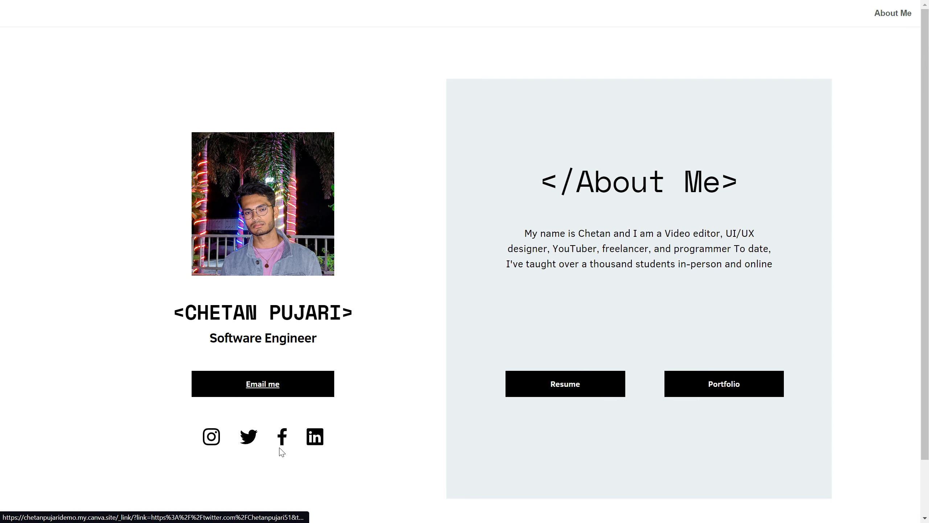
pyautogui.press('F11')
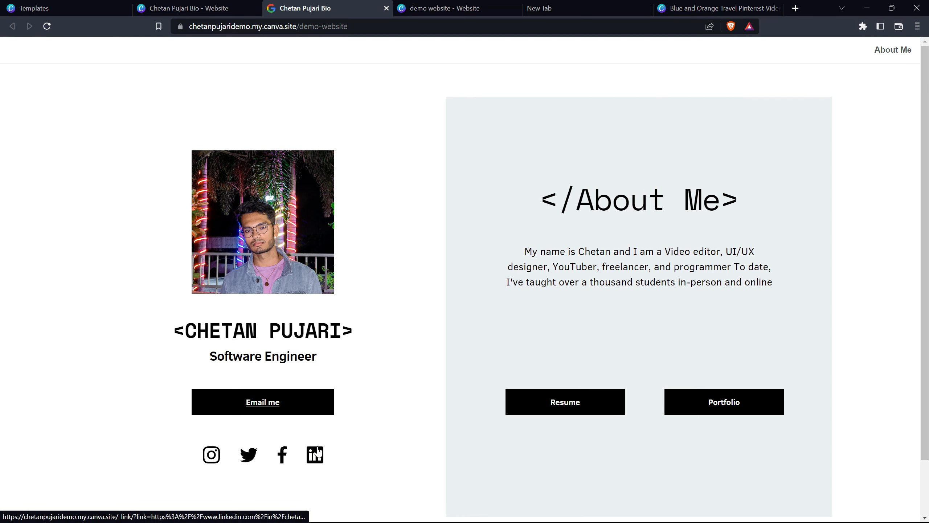
# Step: Test the Instagram, Twitter, Facebook and LinkedIn icon links on the live website, returning to the site after each one
pyautogui.click(208, 461)
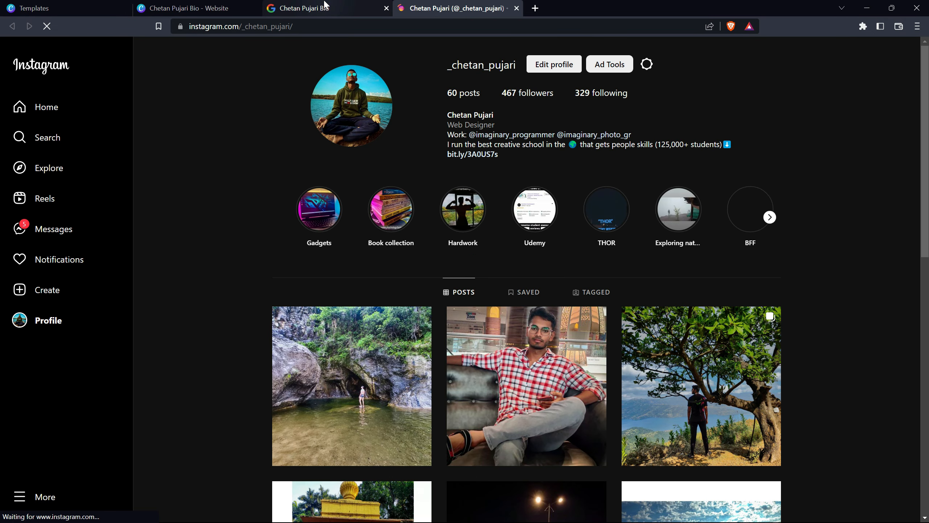
pyautogui.click(325, 4)
pyautogui.click(248, 454)
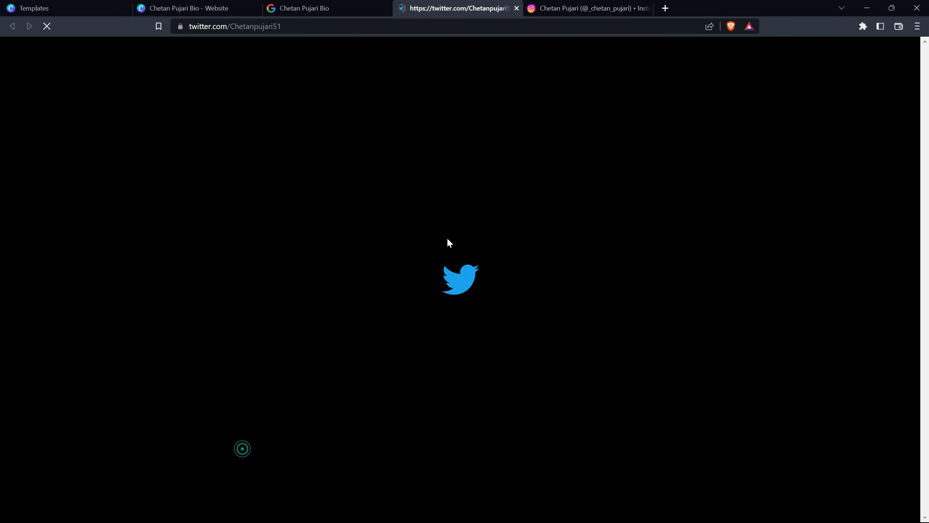
pyautogui.click(304, 8)
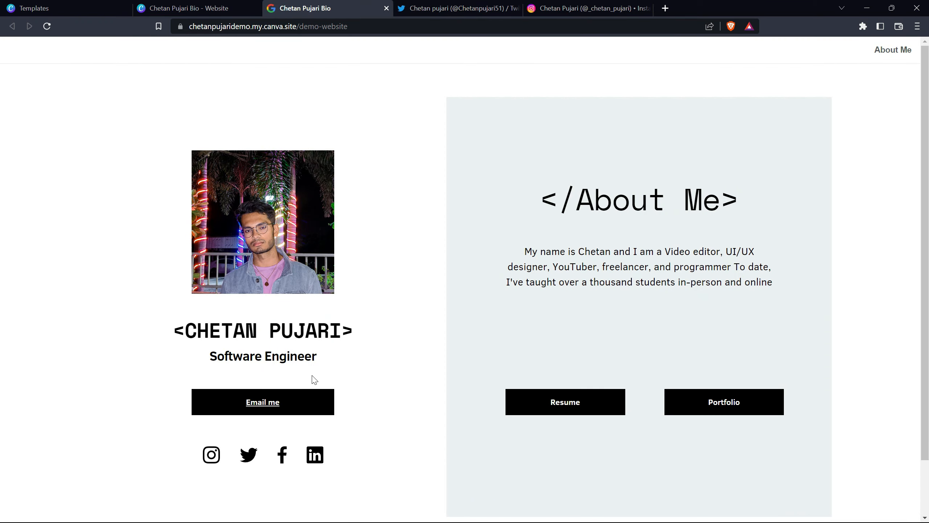
pyautogui.click(283, 454)
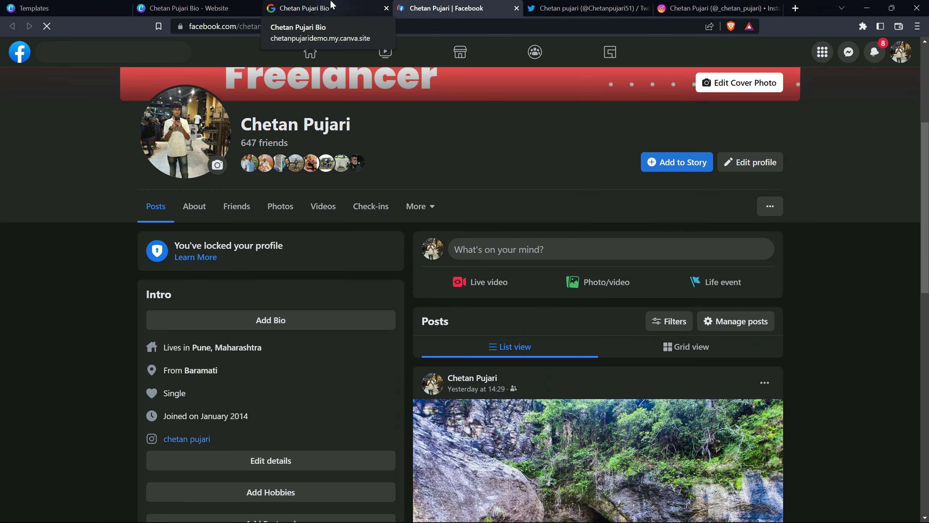
pyautogui.click(368, 6)
pyautogui.click(308, 455)
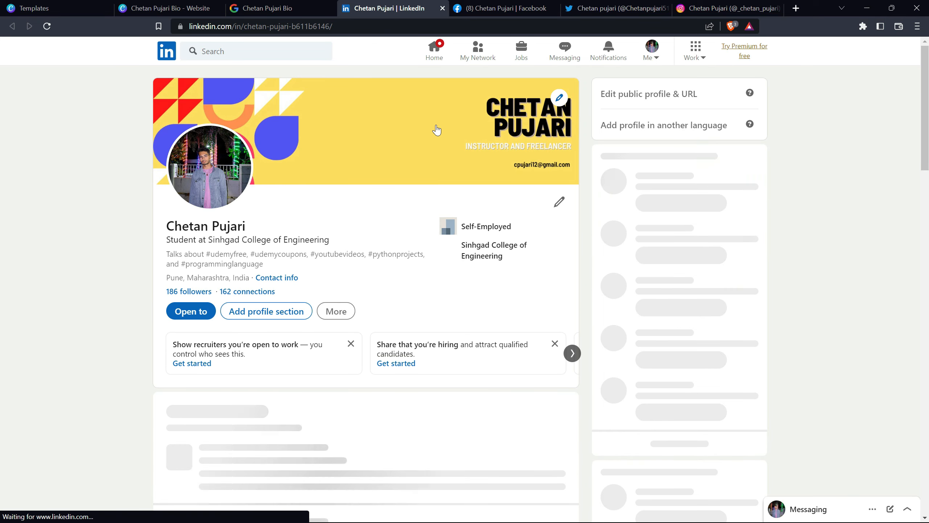
pyautogui.hotkey('ctrl', 'shift', 'Tab')
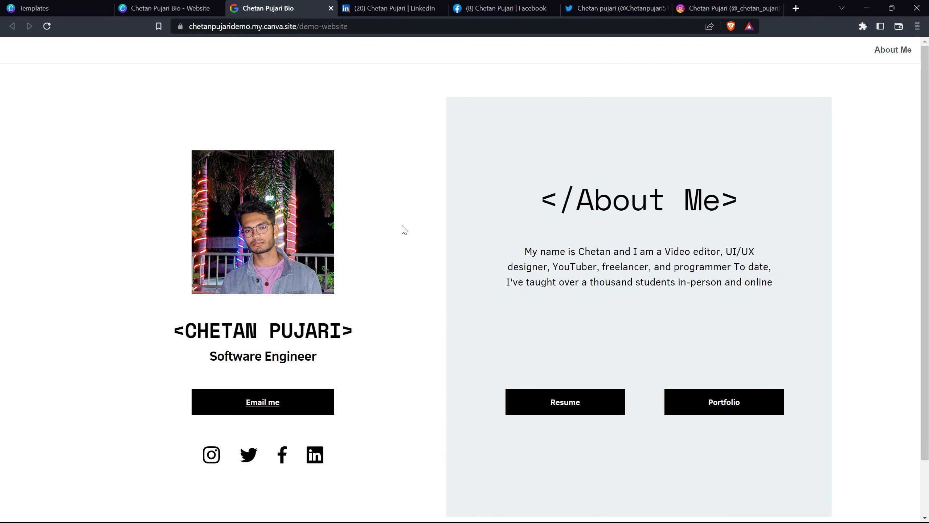
pyautogui.click(373, 26)
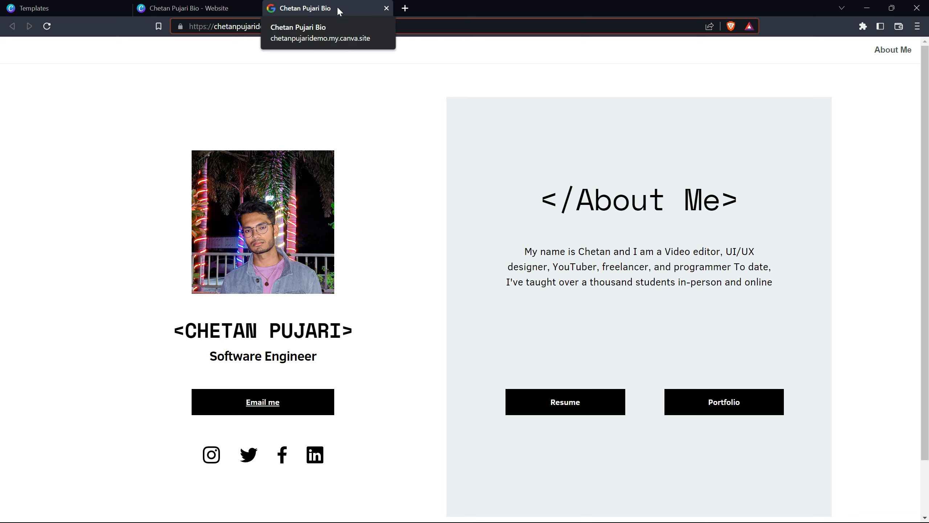
pyautogui.click(277, 13)
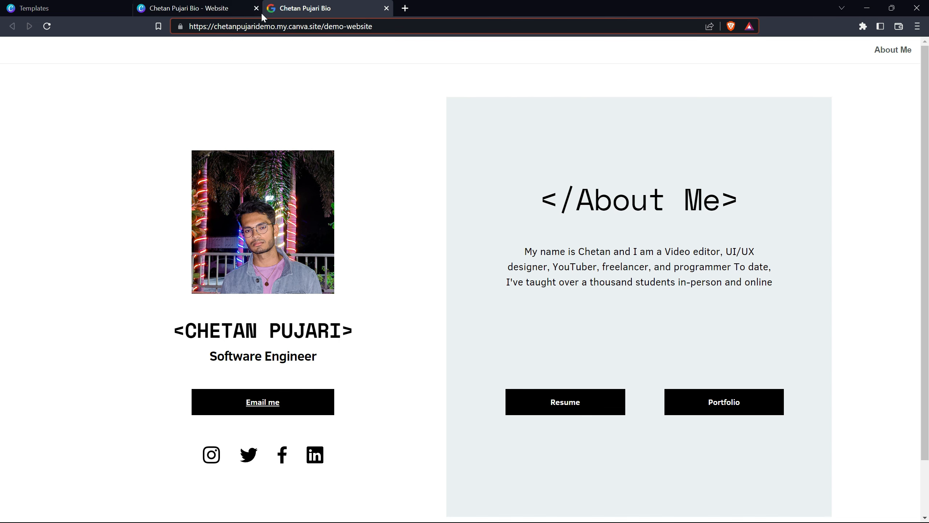
pyautogui.click(184, 5)
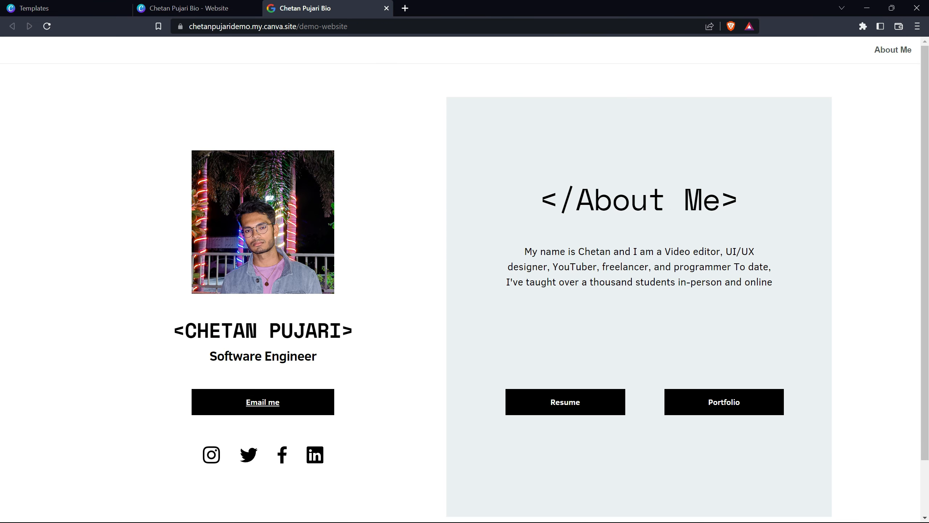
pyautogui.moveTo(528, 252); pyautogui.dragTo(596, 268)
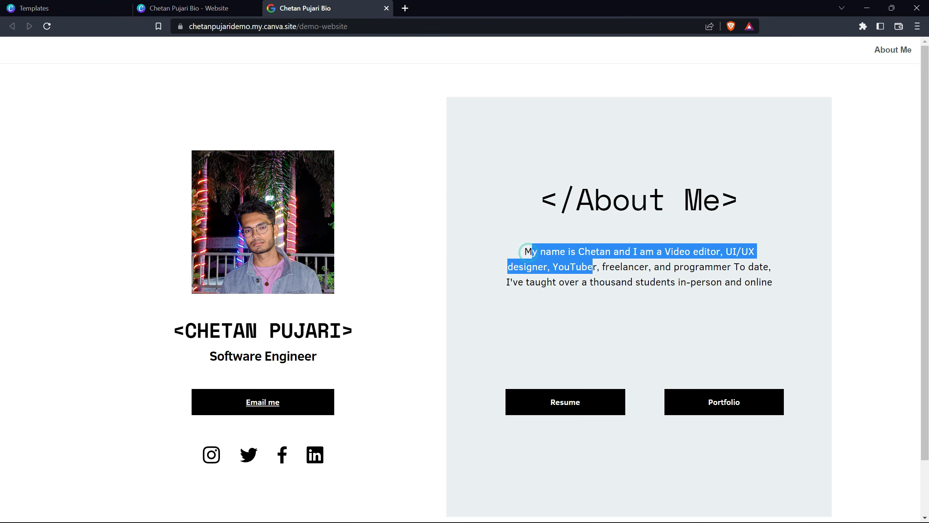
pyautogui.click(613, 278)
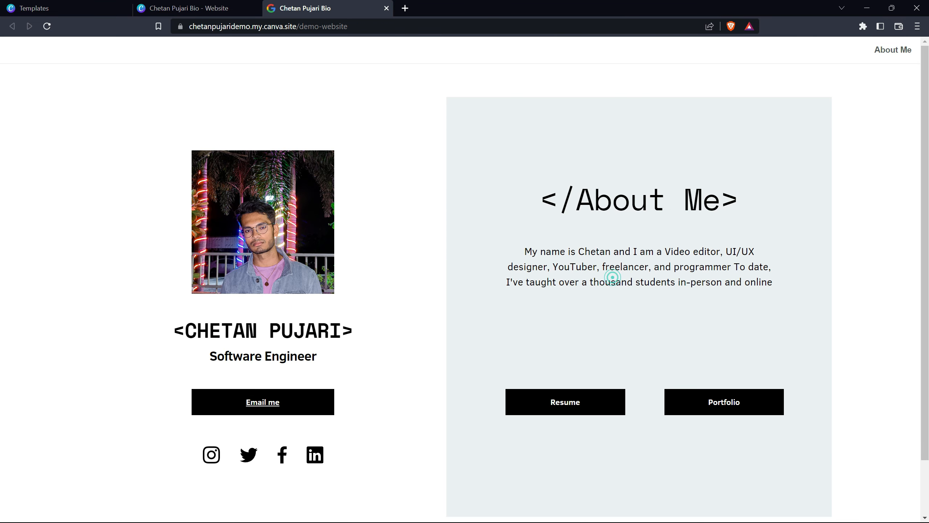
# Step: Return to the Canva design, unlock it for editing and delete "in-person and" from the About Me paragraph
pyautogui.click(217, 5)
pyautogui.click(732, 122)
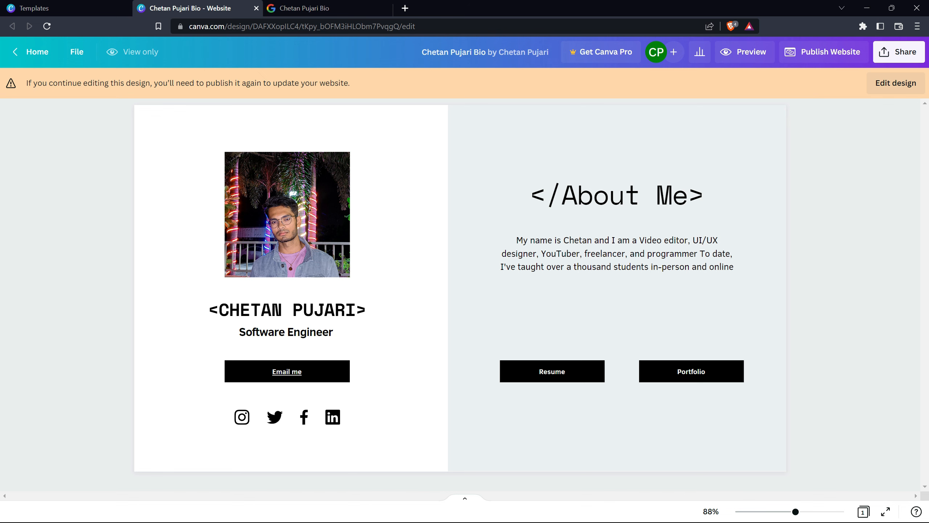
pyautogui.click(903, 87)
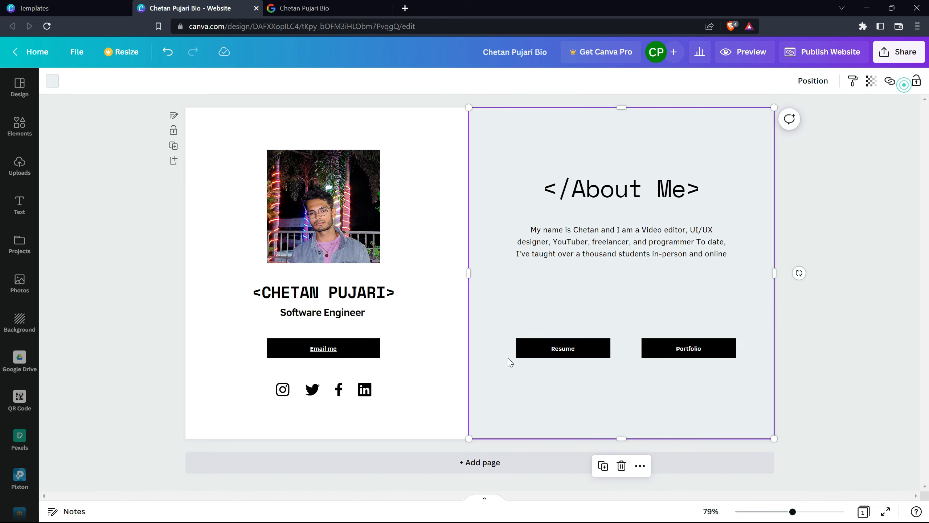
pyautogui.click(679, 257)
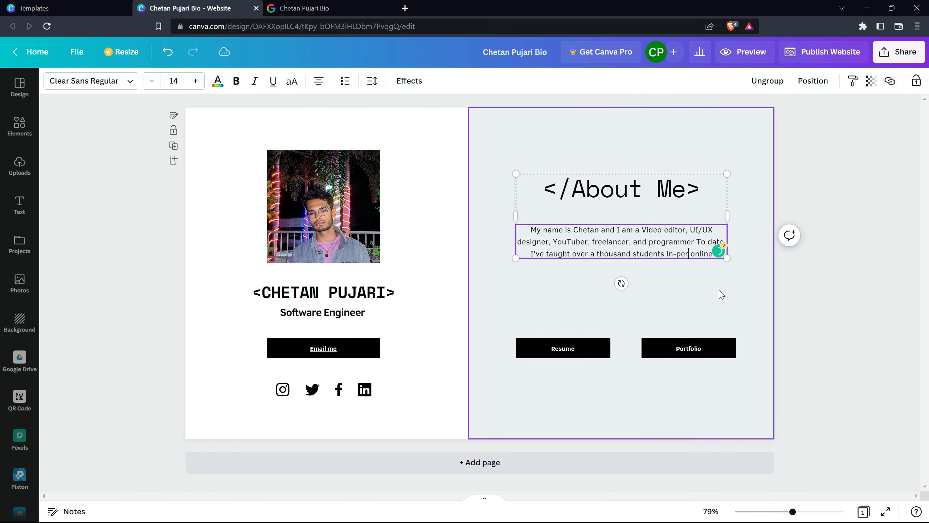
# Step: Reload the live website and compare its About Me paragraph with the edited design
pyautogui.click(319, 8)
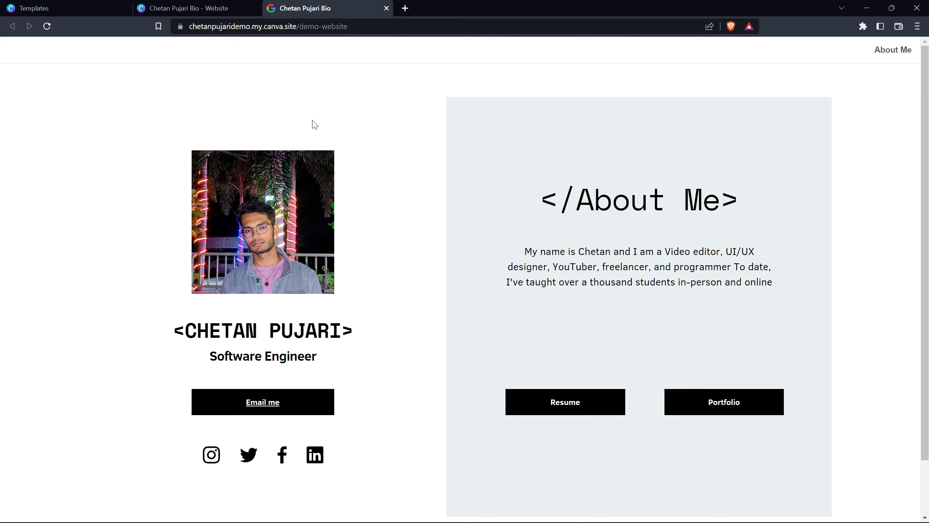
pyautogui.click(47, 26)
pyautogui.click(171, 5)
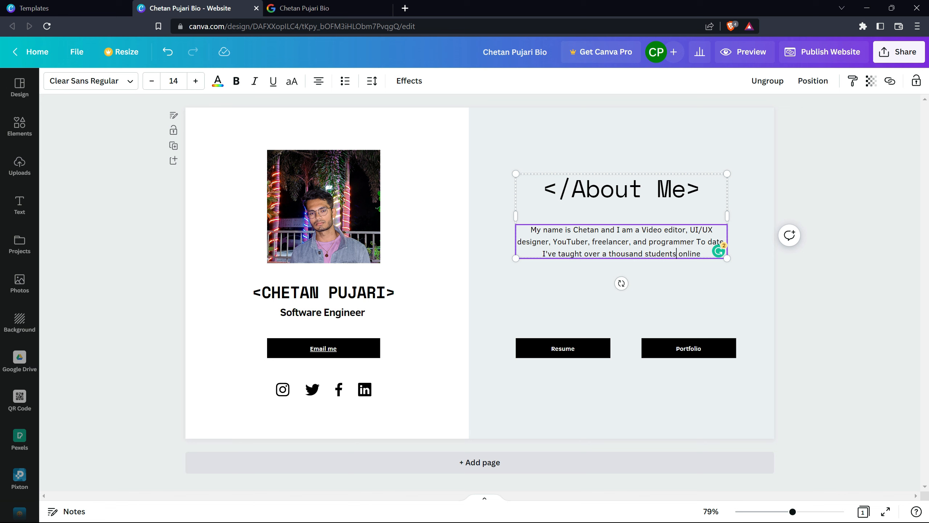
pyautogui.click(304, 8)
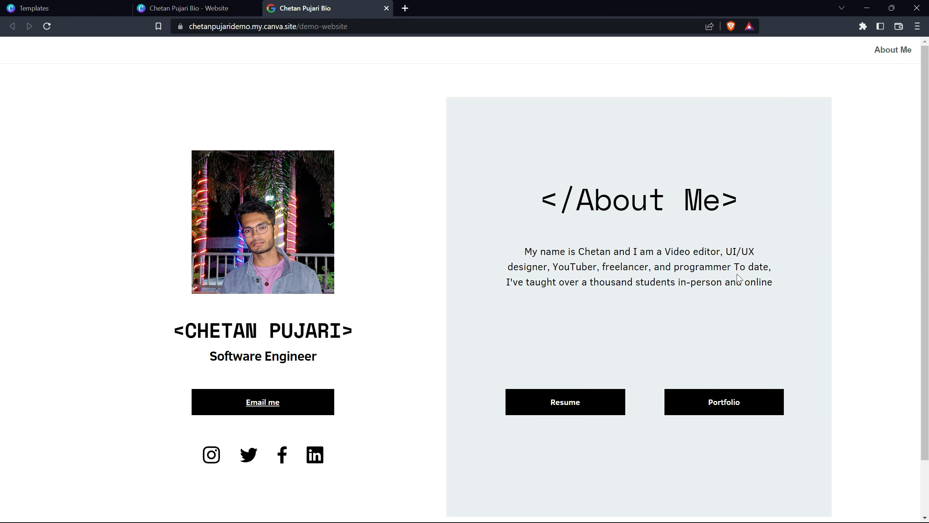
# Step: Return to the Canva design and publish the website again with its existing address and settings
pyautogui.click(187, 8)
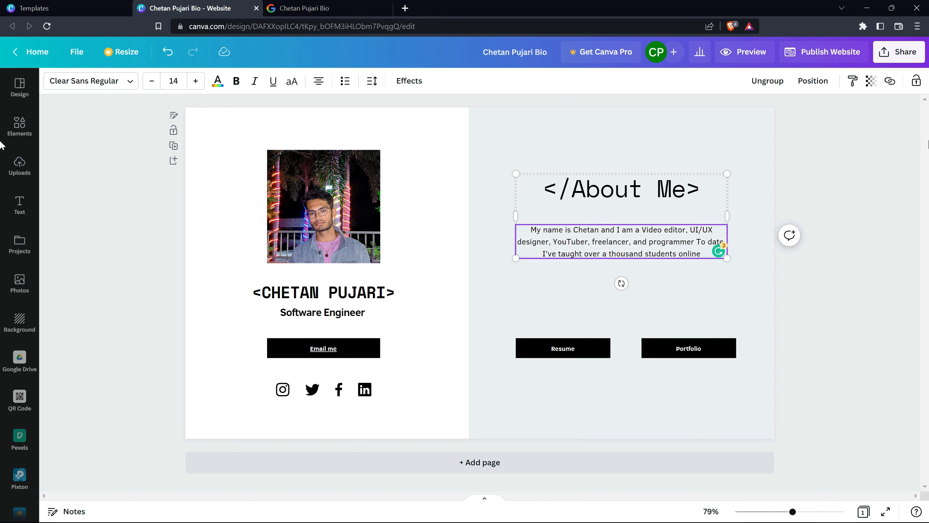
pyautogui.click(830, 52)
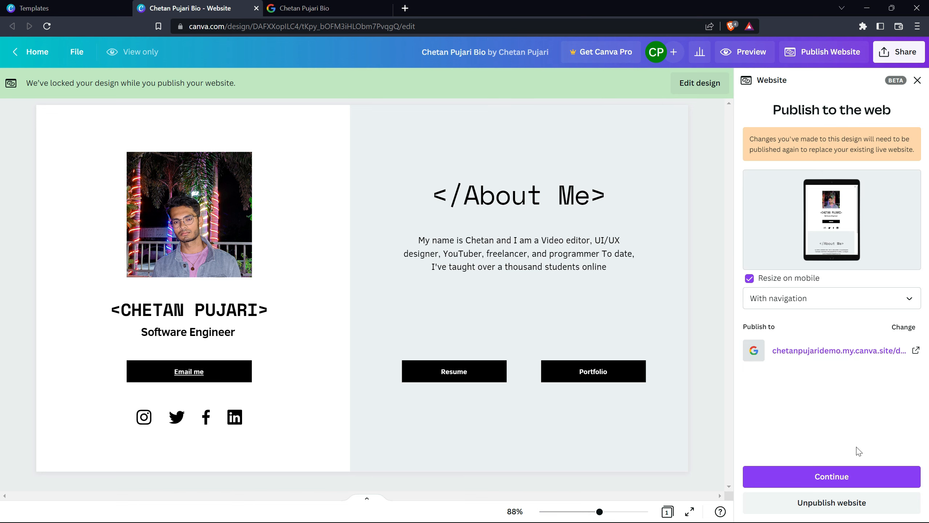
pyautogui.click(840, 488)
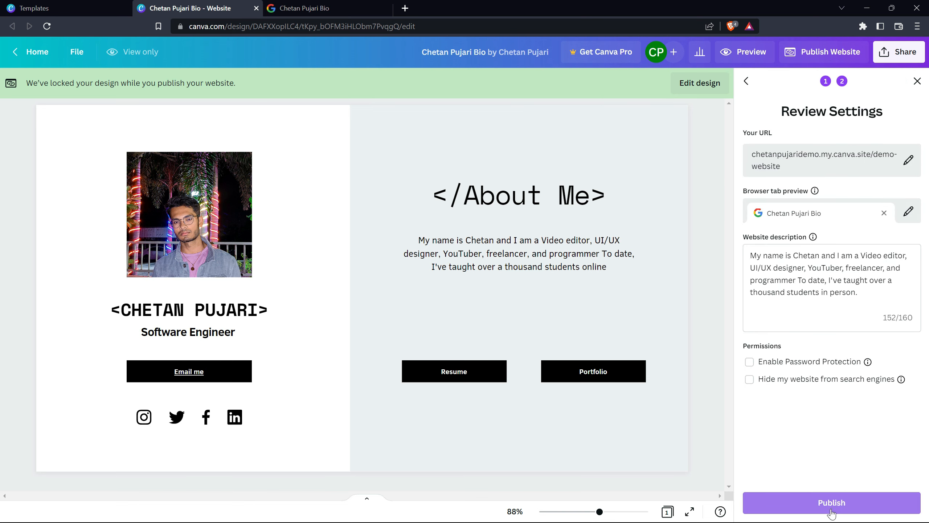
pyautogui.click(833, 505)
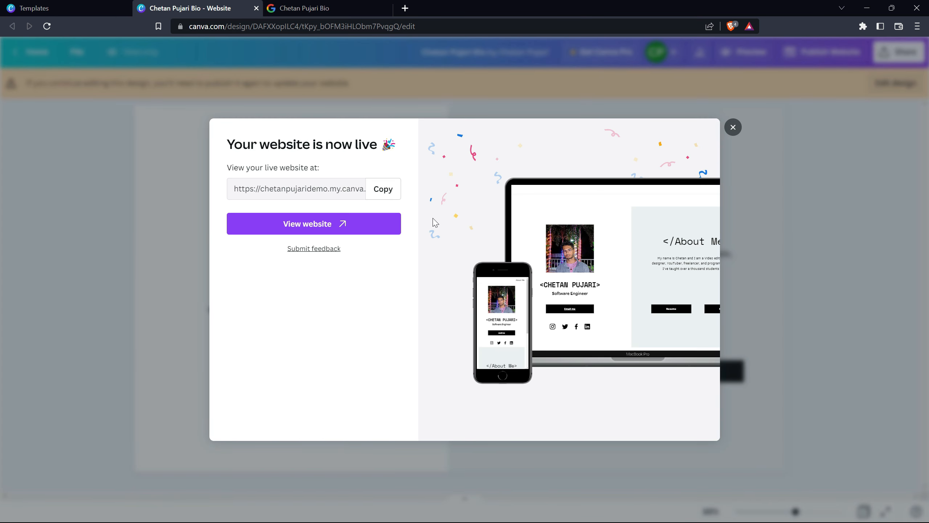
# Step: Reload the live website and check its About Me paragraph against the republished Canva design
pyautogui.click(290, 5)
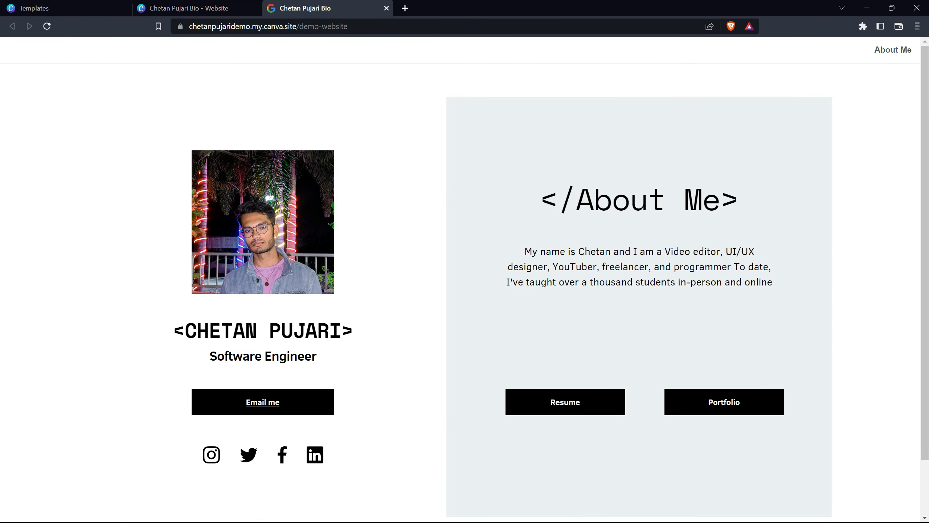
pyautogui.moveTo(678, 280); pyautogui.dragTo(724, 281)
pyautogui.click(629, 281)
pyautogui.click(47, 26)
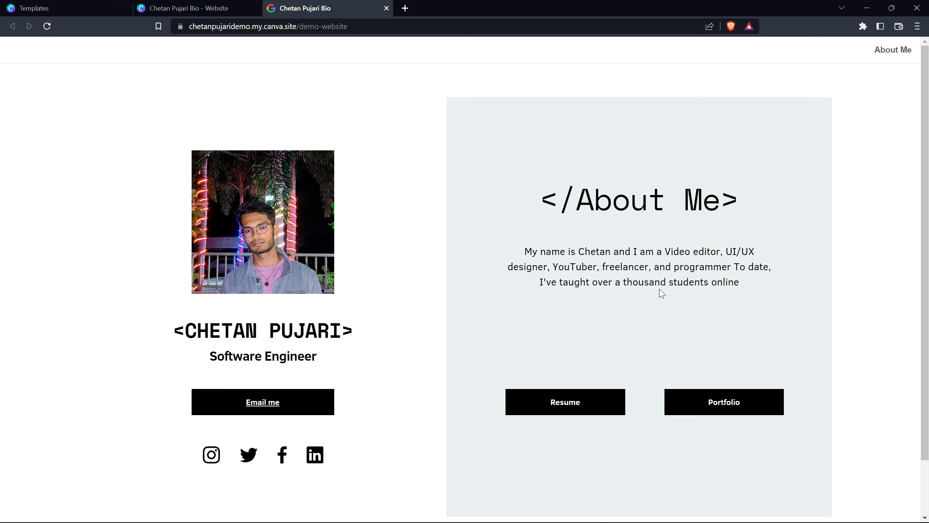
pyautogui.hotkey('ctrl', 'shift', 'Tab')
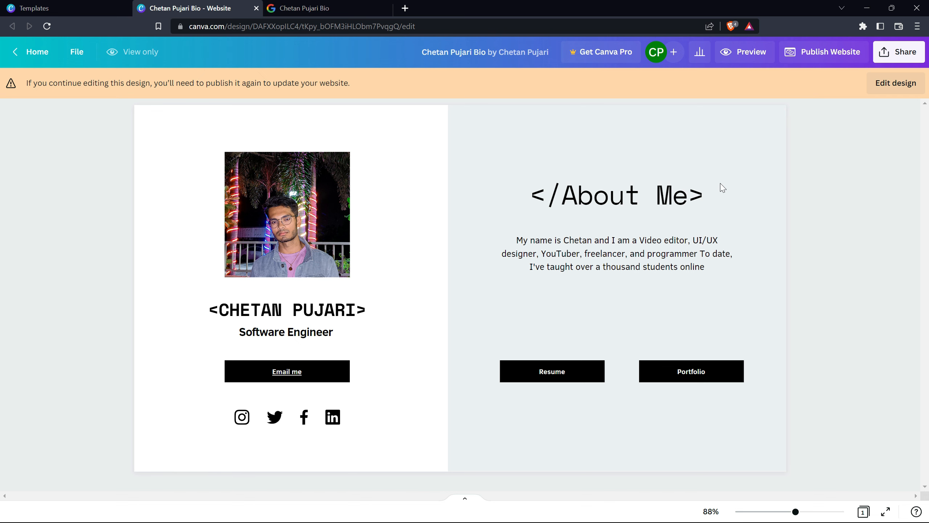
pyautogui.click(313, 6)
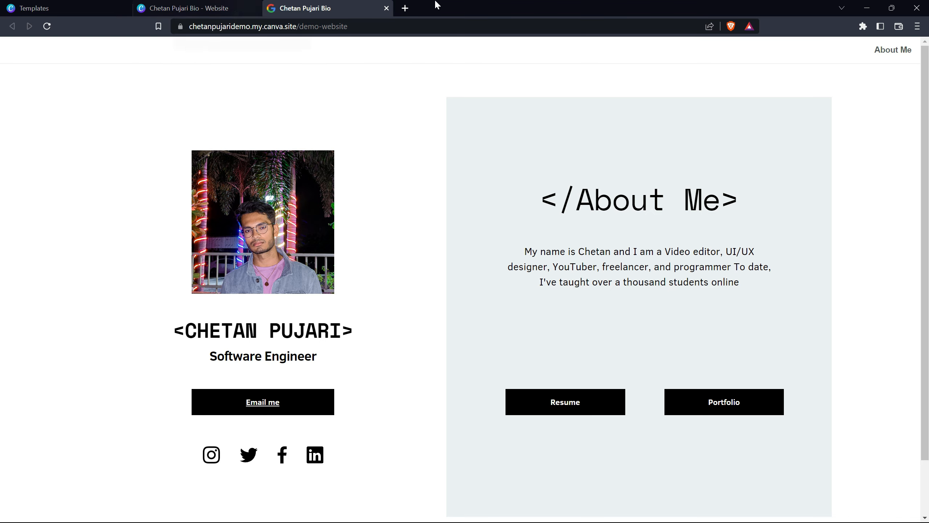
# Step: Search the web for "short url" in a new browser tab and open the ShortURL (shorturl.at) website
pyautogui.click(405, 9)
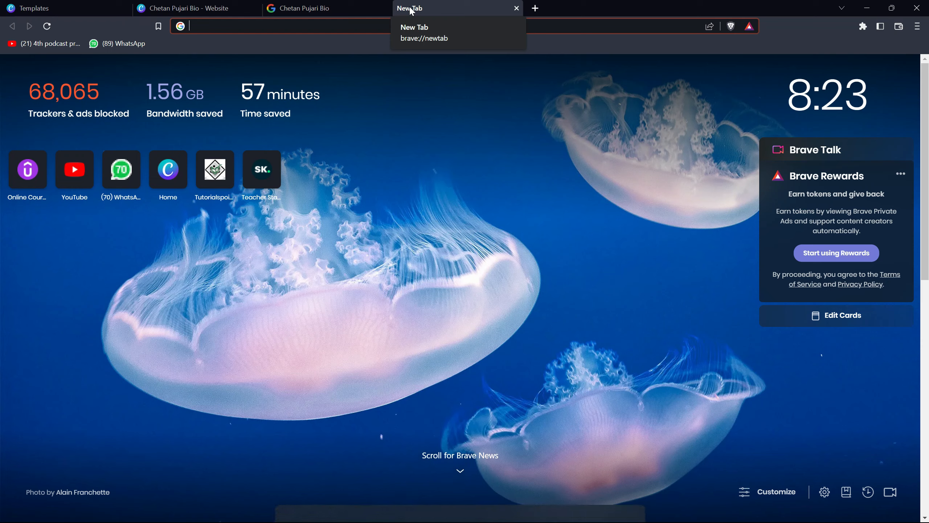
pyautogui.write('short url')
pyautogui.press('Return')
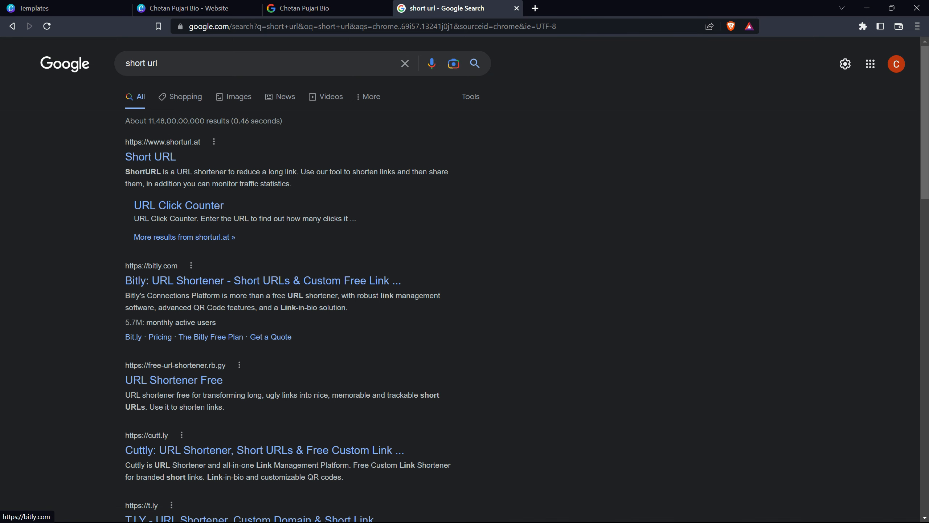
pyautogui.click(157, 280)
pyautogui.click(155, 158)
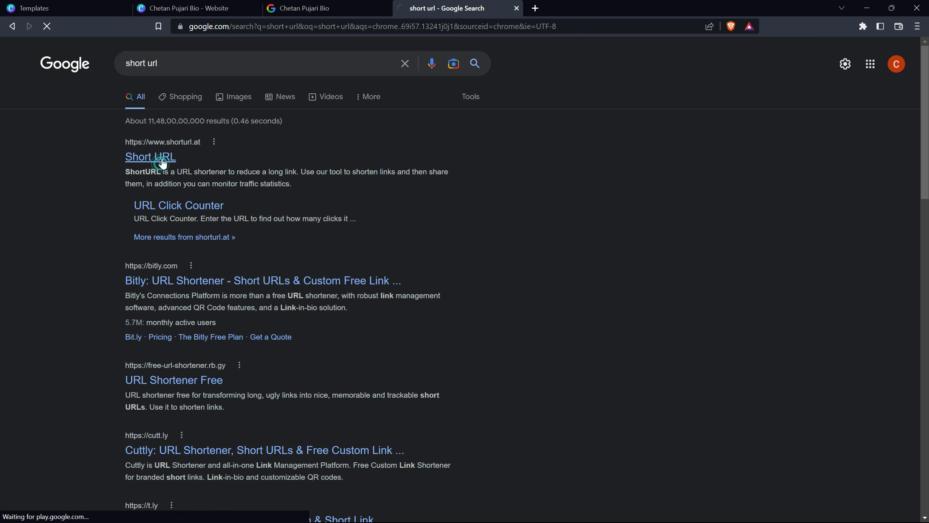
# Step: Copy the live website's address, shorten it with ShortURL and copy the shortened link
pyautogui.hotkey('ctrl', 'shift', 'Tab')
pyautogui.click(383, 27)
pyautogui.hotkey('ctrl', 'c')
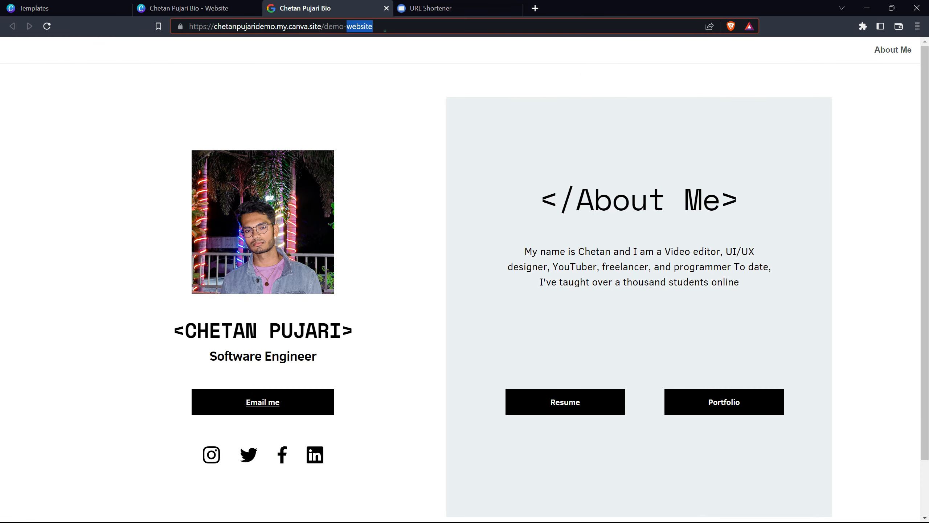
pyautogui.click(491, 8)
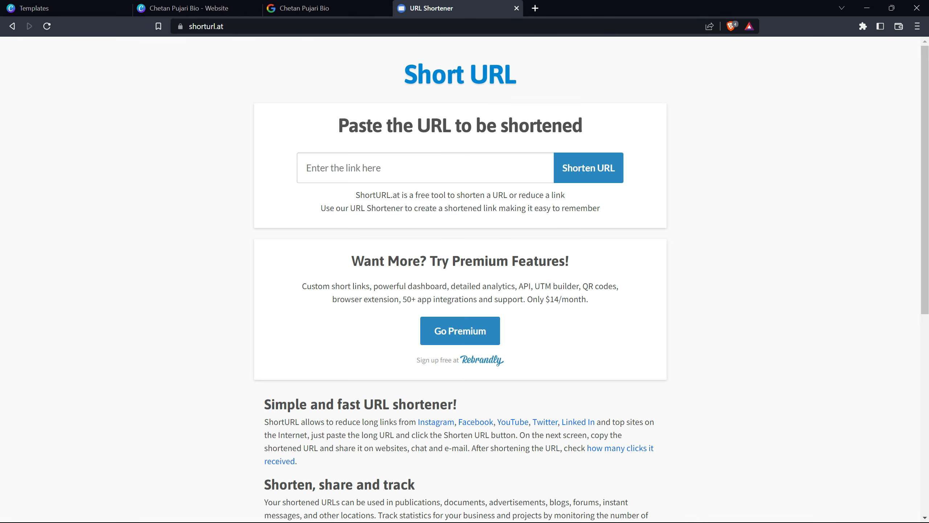
pyautogui.click(428, 170)
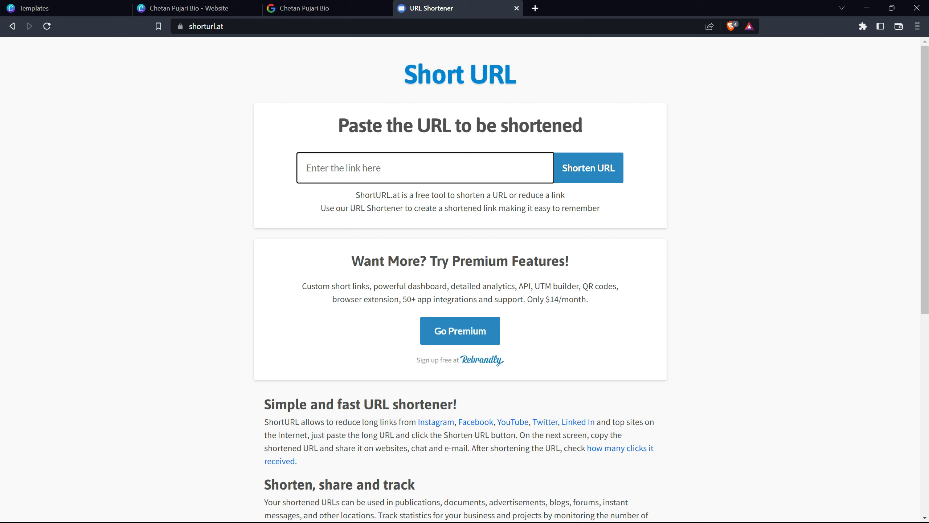
pyautogui.hotkey('ctrl', 'v')
pyautogui.click(594, 175)
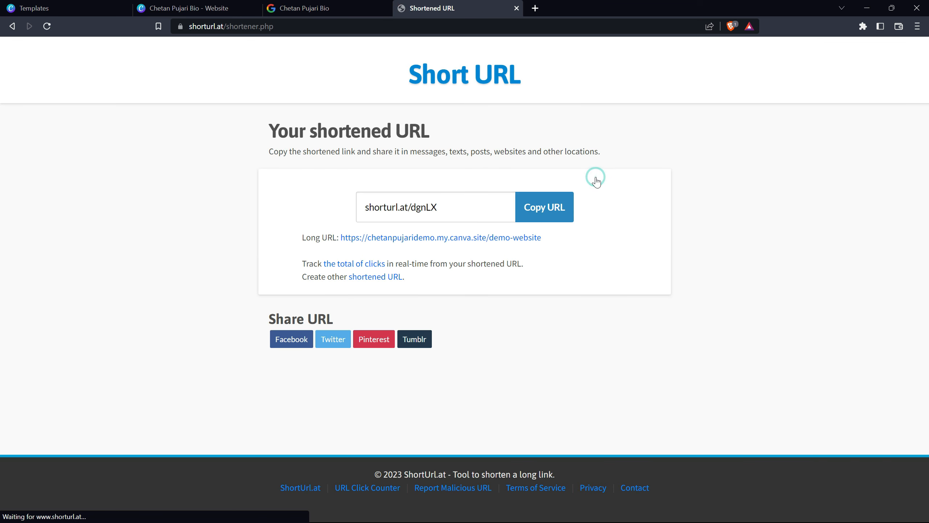
pyautogui.click(527, 214)
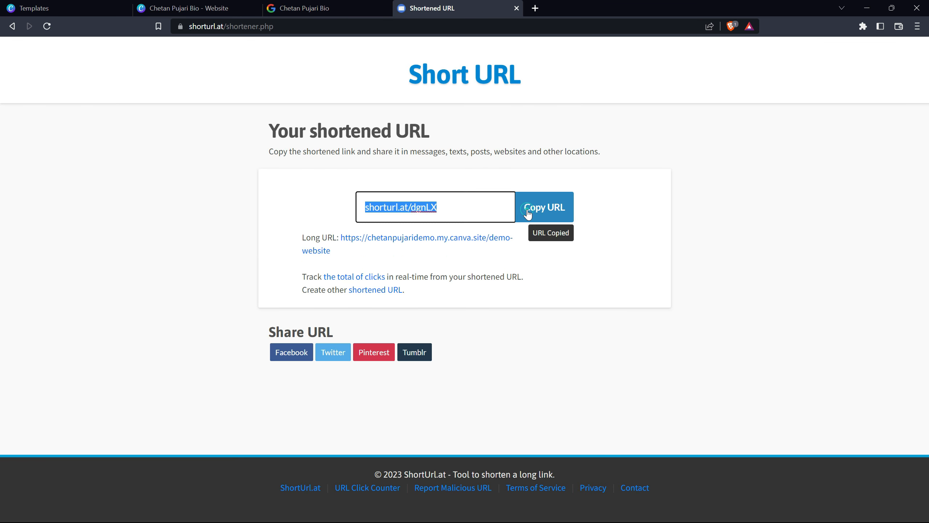
# Step: Test the shortened link in a new browser tab, then go back to the Canva design
pyautogui.click(535, 9)
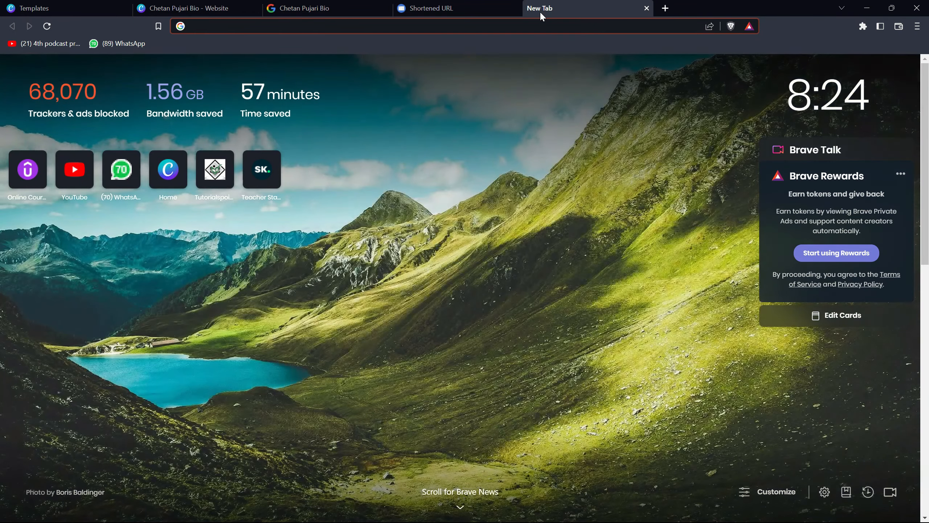
pyautogui.hotkey('ctrl', 'v')
pyautogui.press('Return')
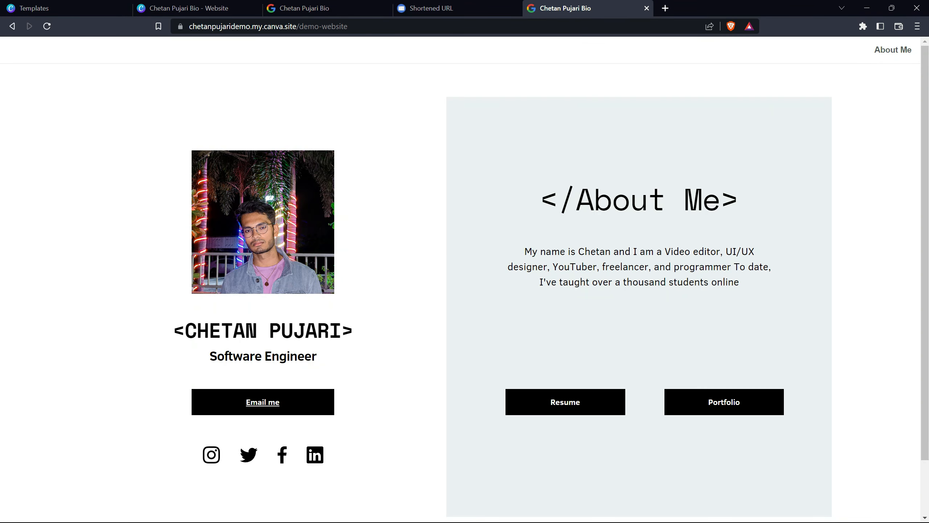
pyautogui.click(453, 6)
pyautogui.click(308, 5)
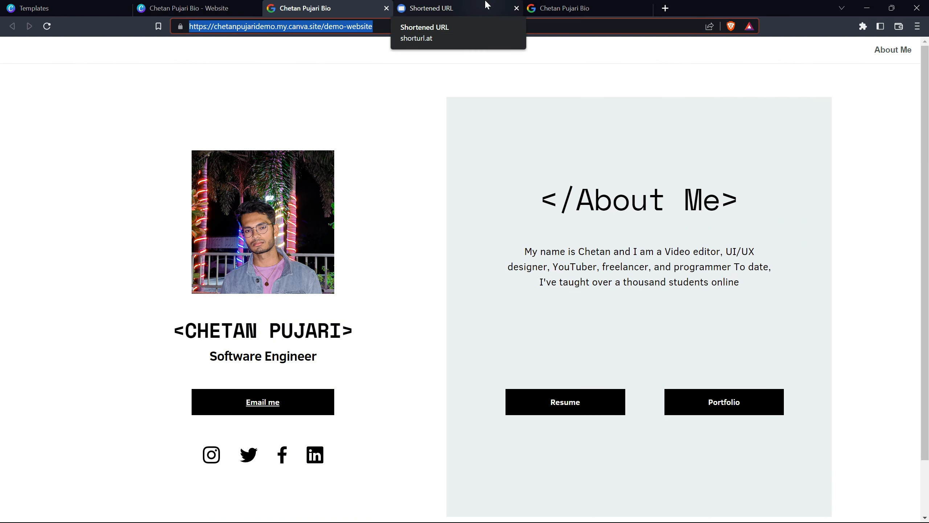
pyautogui.click(226, 9)
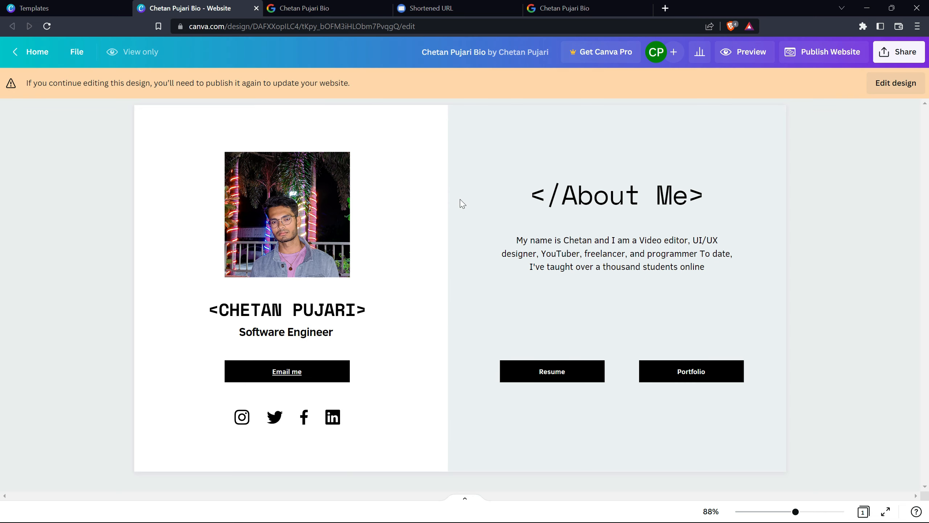